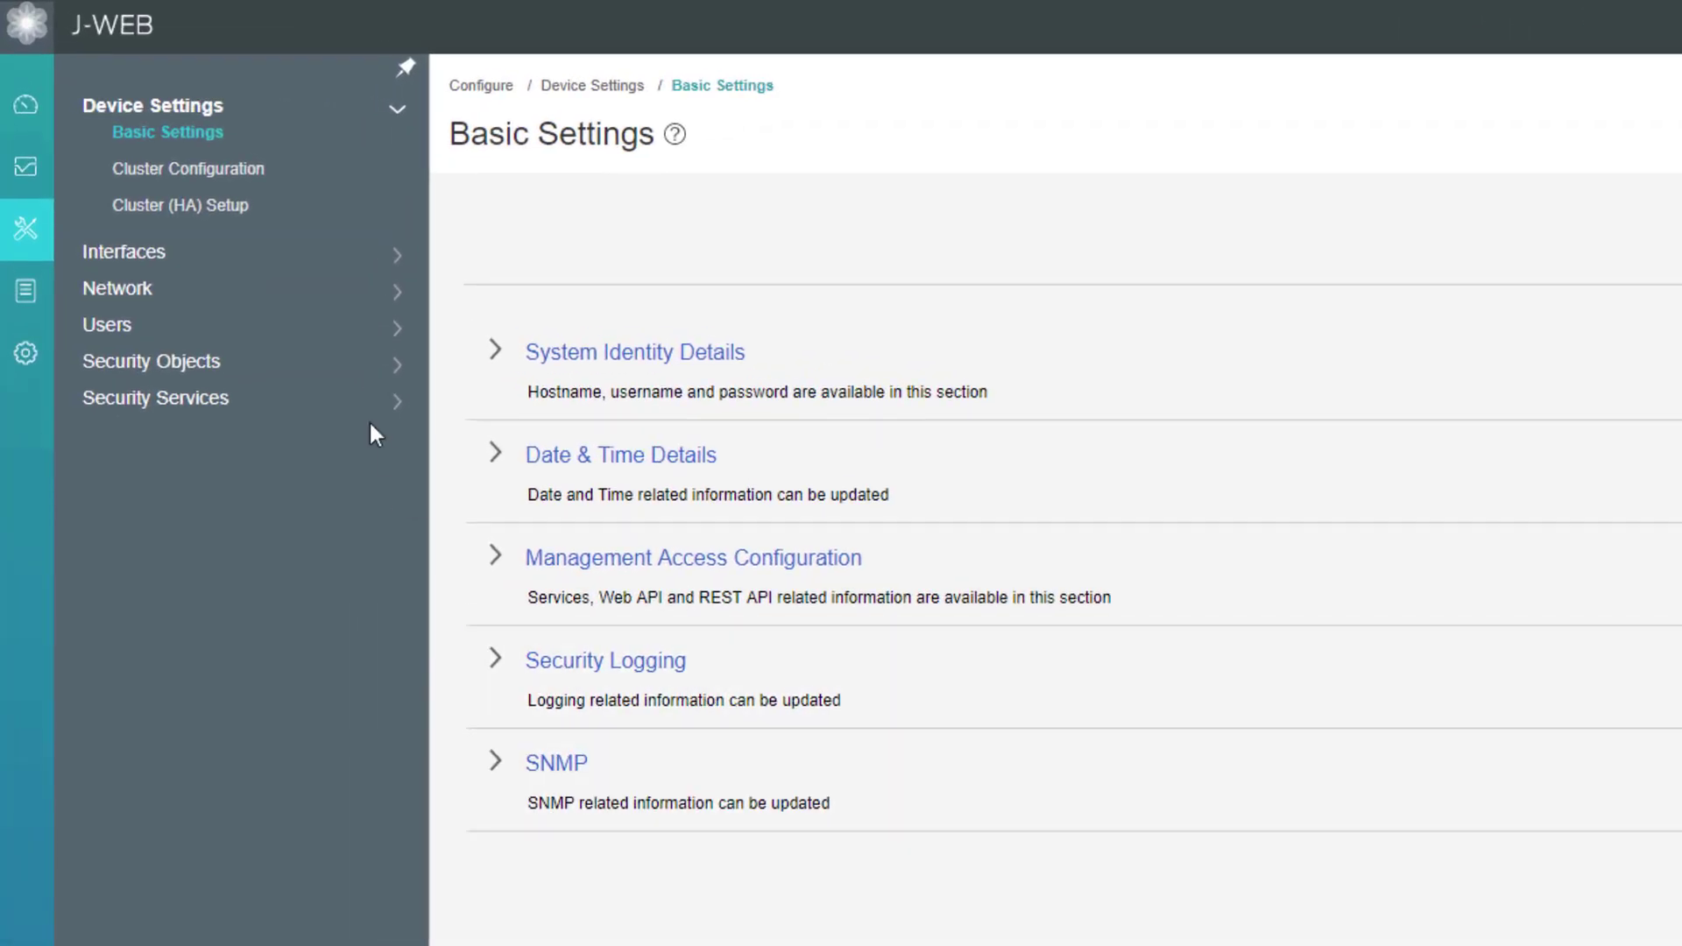
- Go to Network > Routing > BGP to show the BGP configuration page
left_click(138, 298)
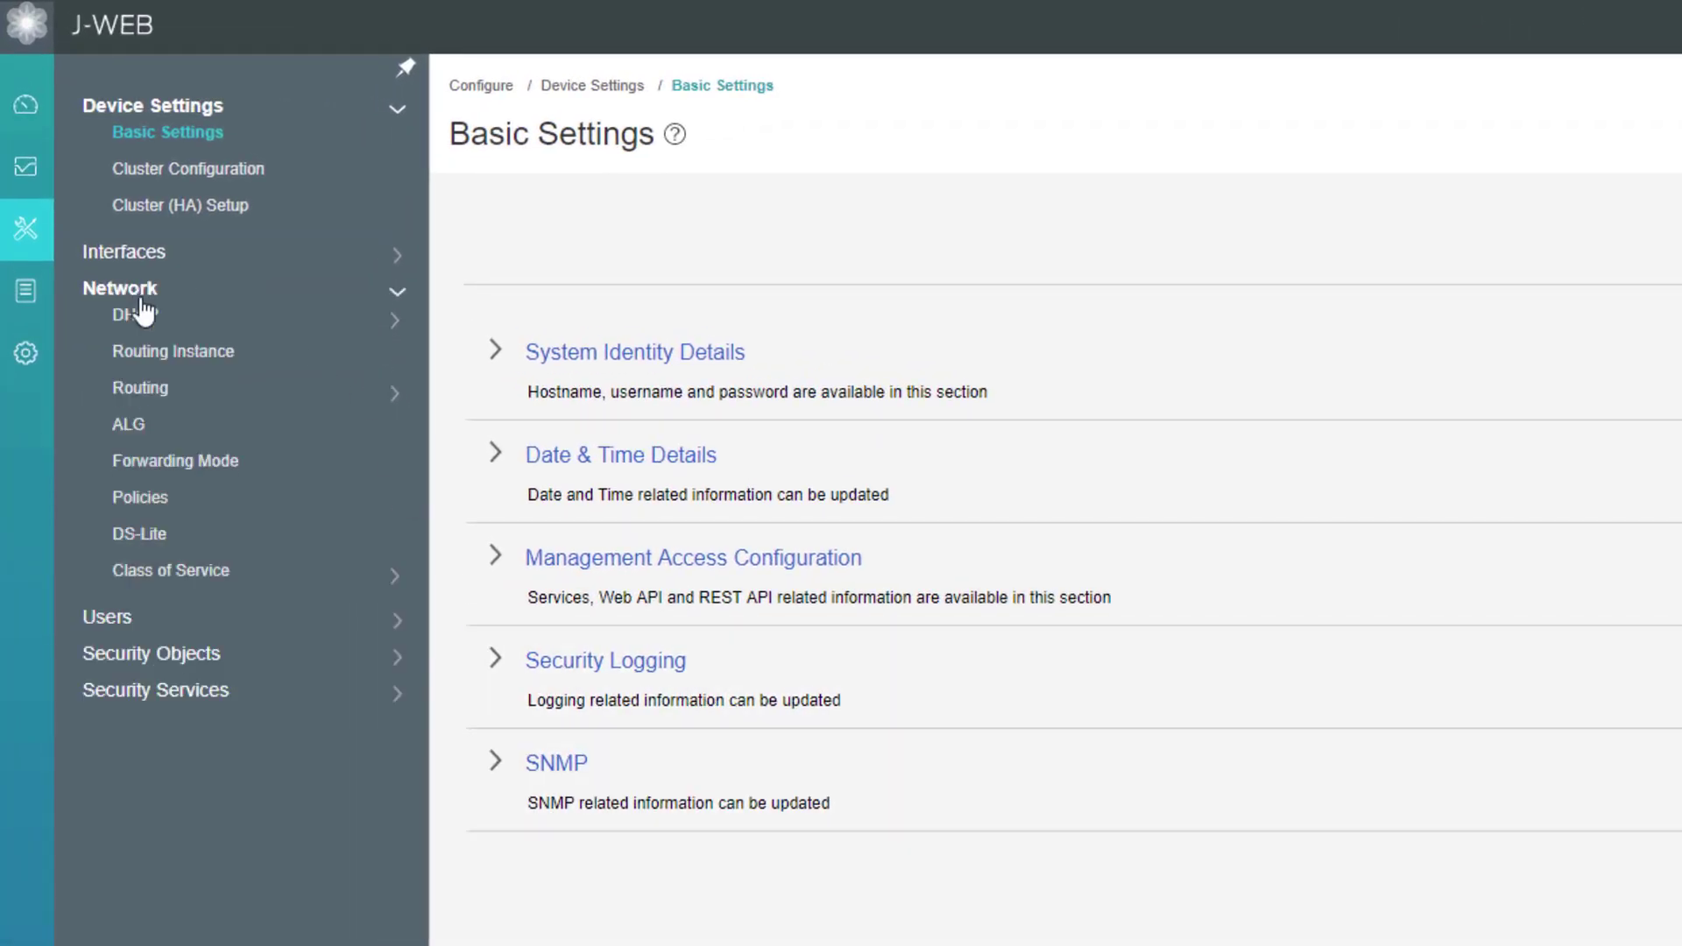
left_click(147, 401)
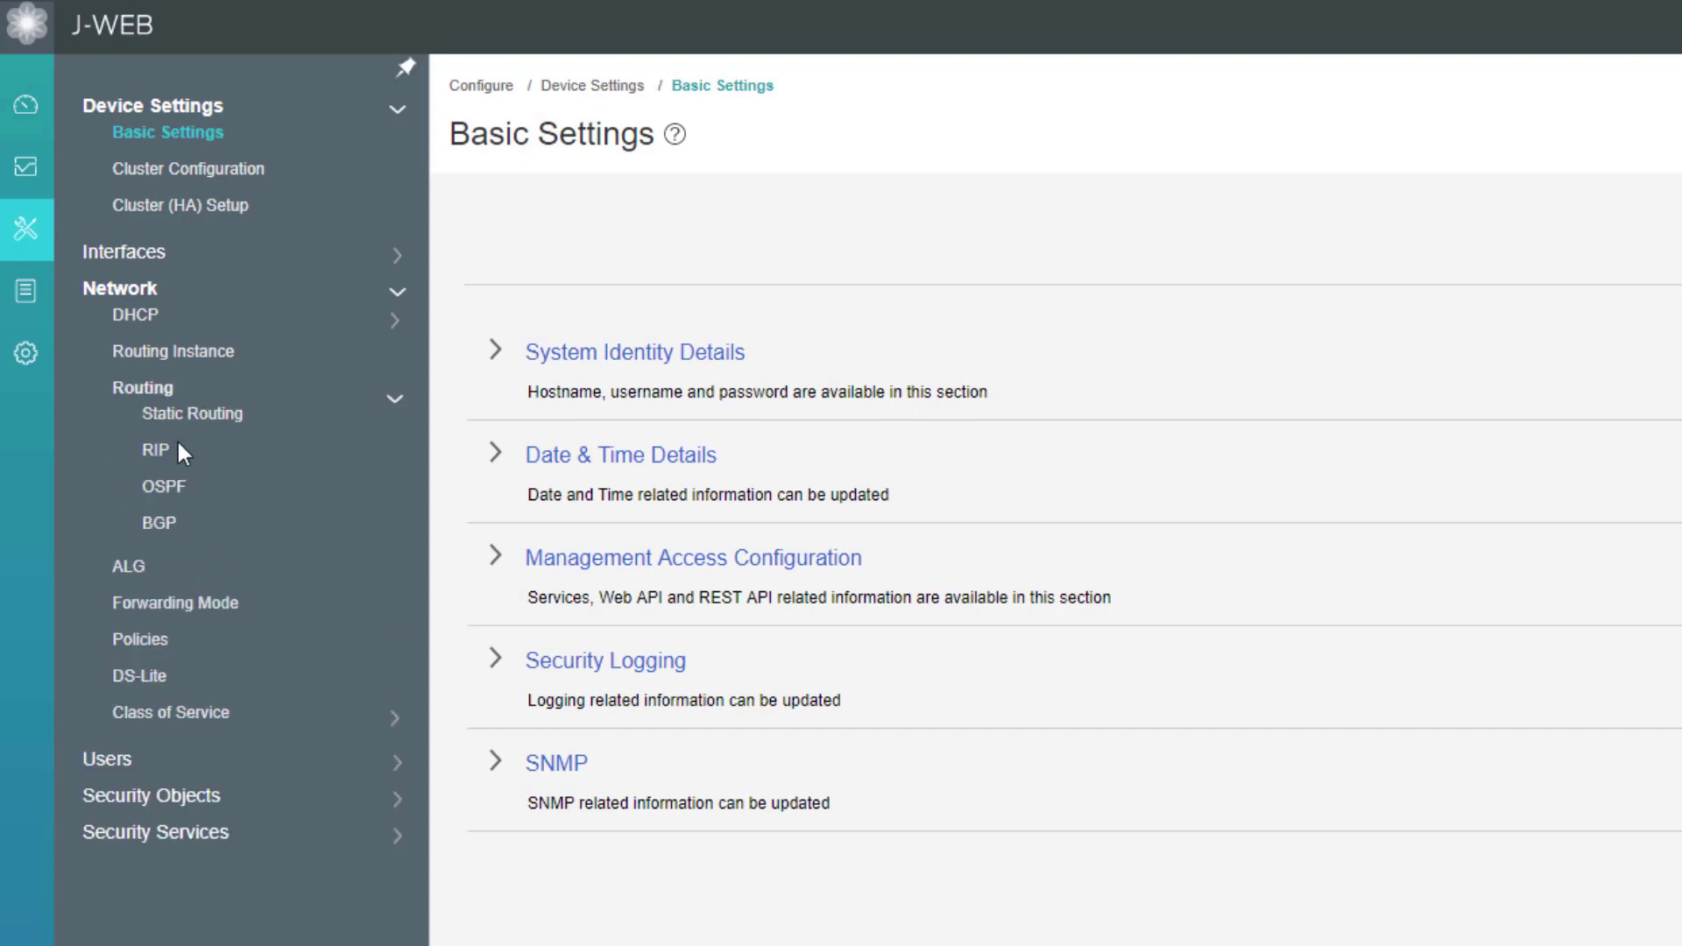
left_click(159, 530)
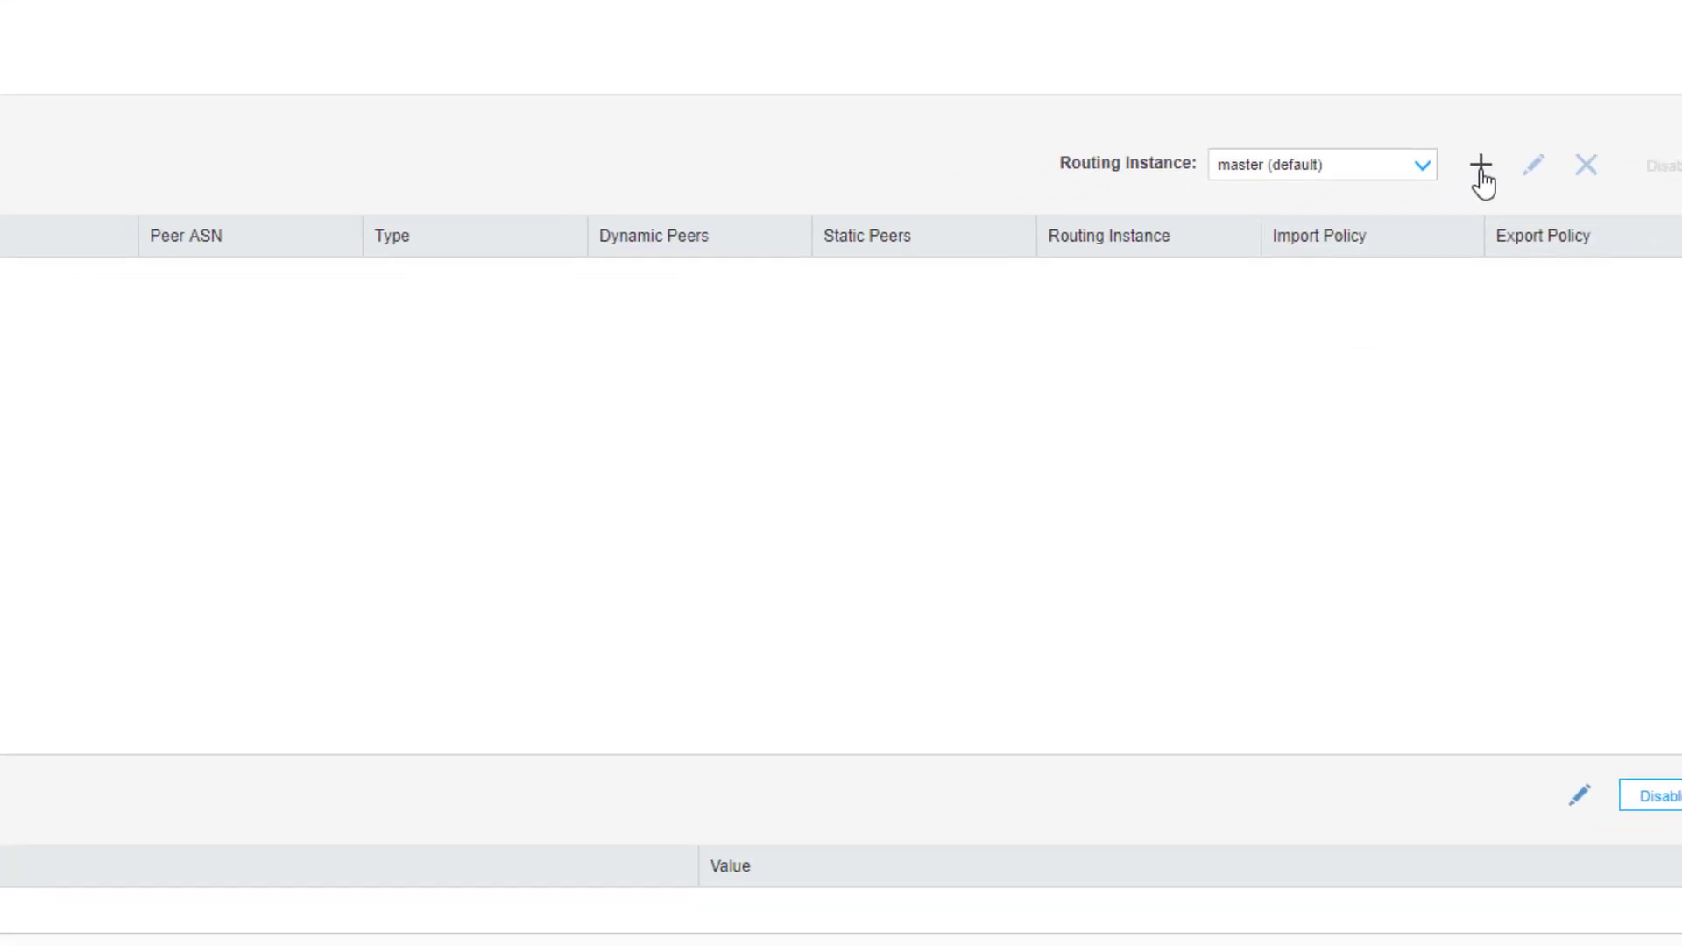
- Start a new BGP group named Ext-BGP with ASN 65111
left_click(1328, 254)
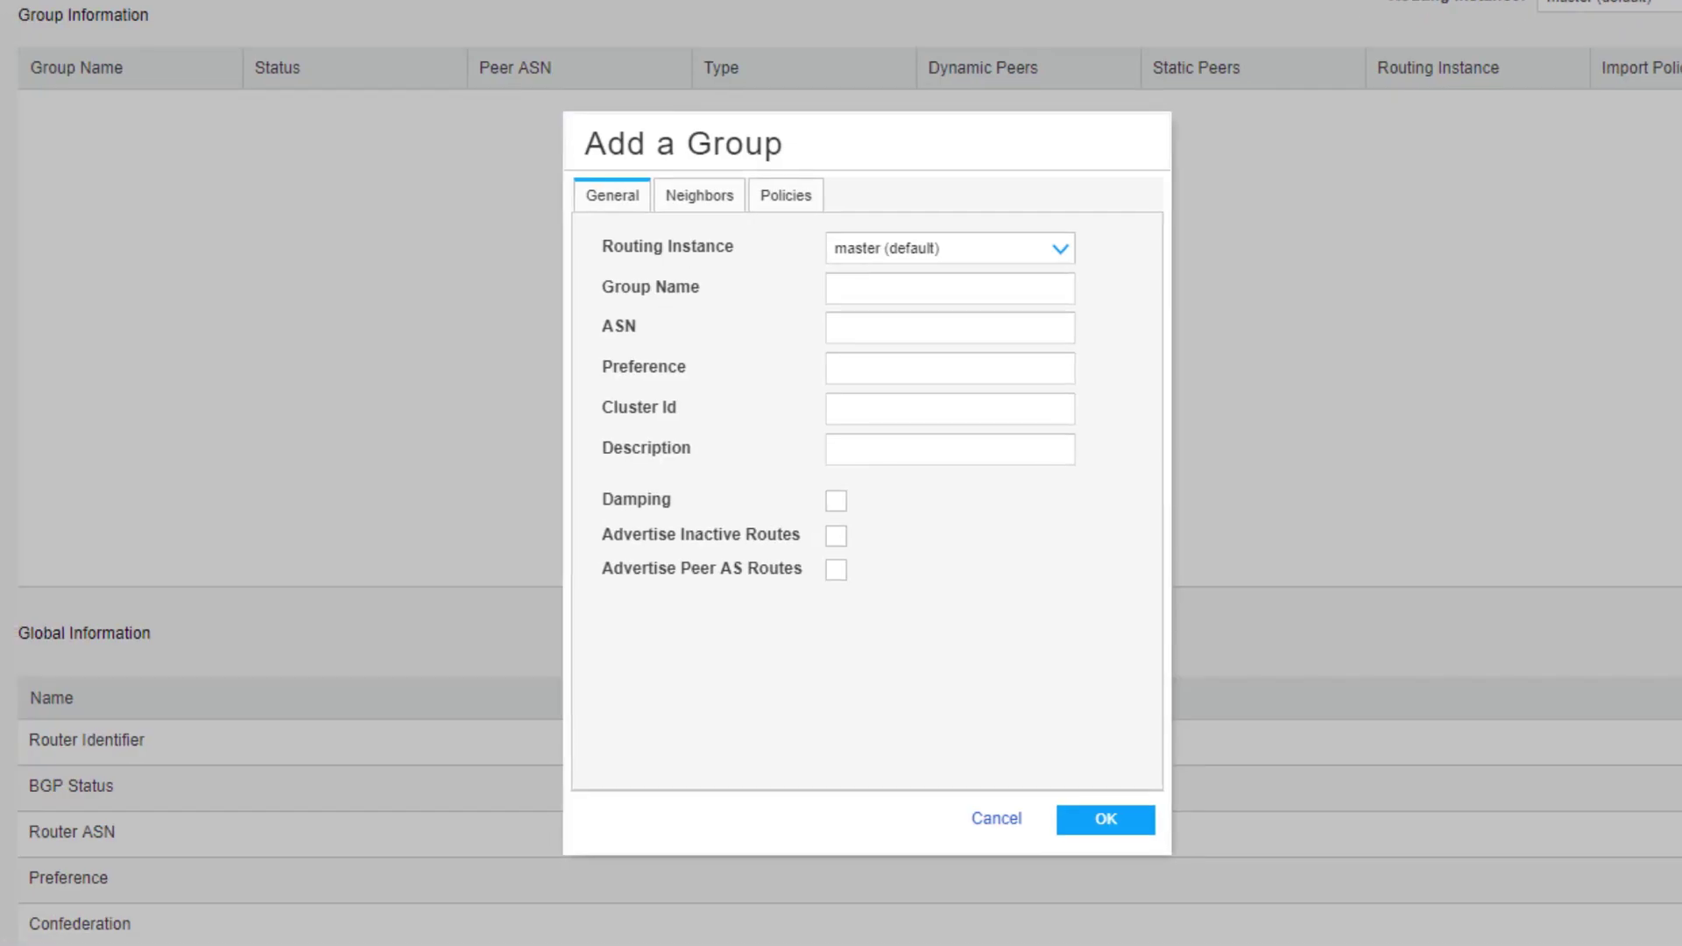
left_click(1014, 295)
type("Ext")
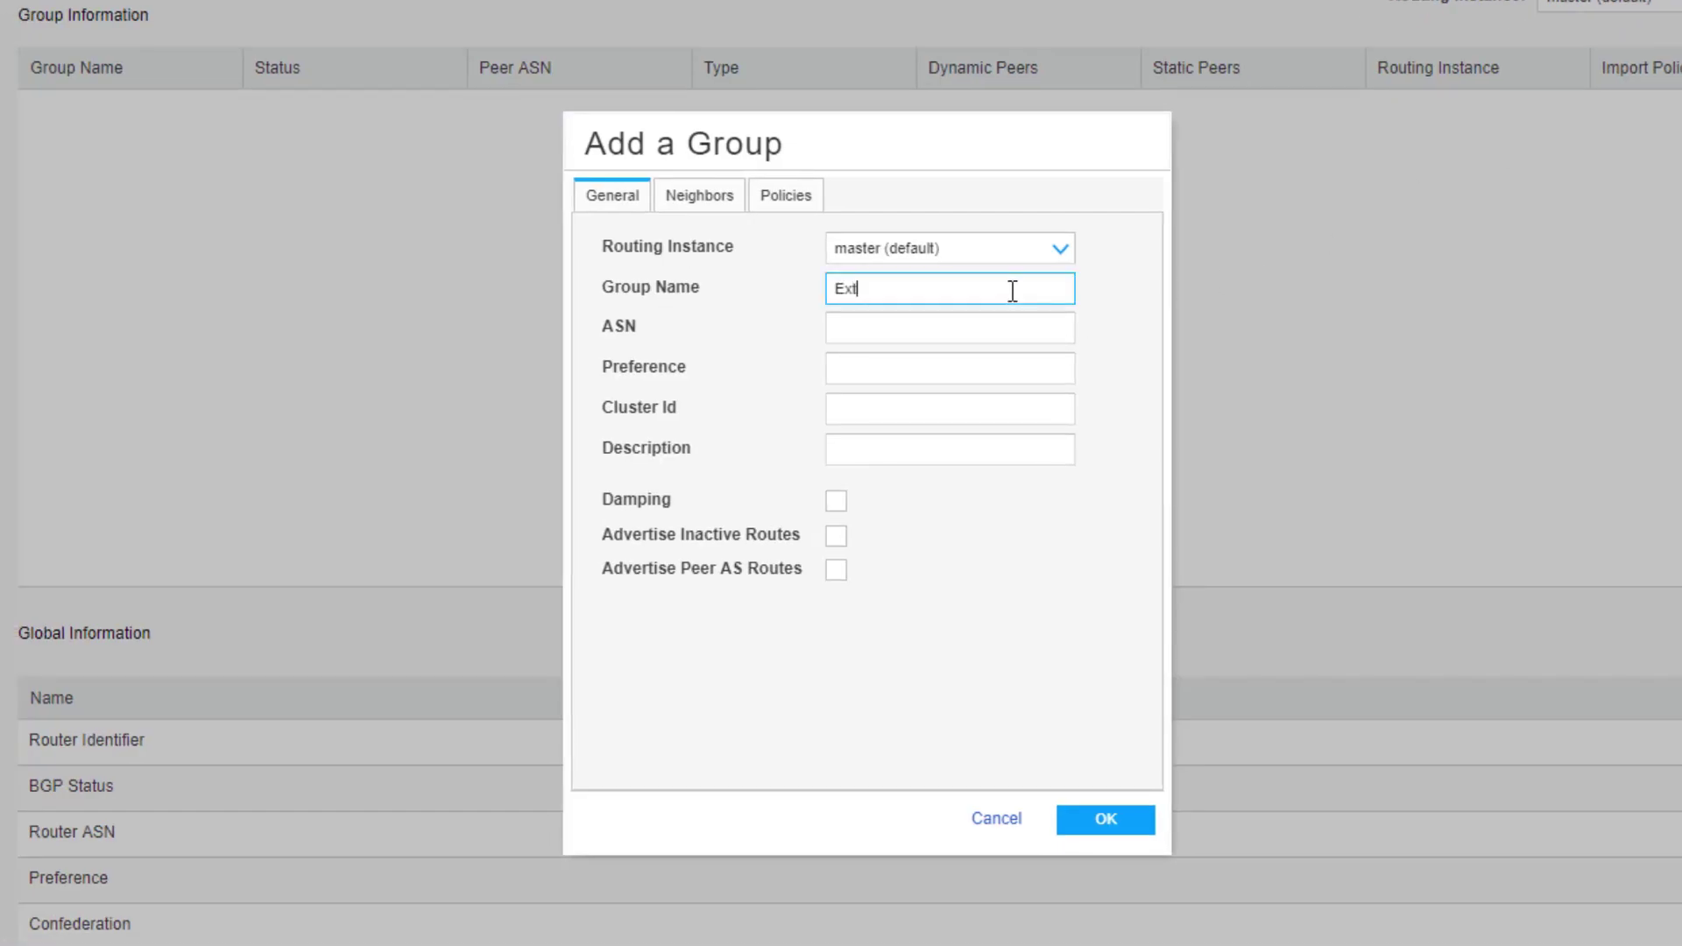
type("-BGP")
left_click(962, 333)
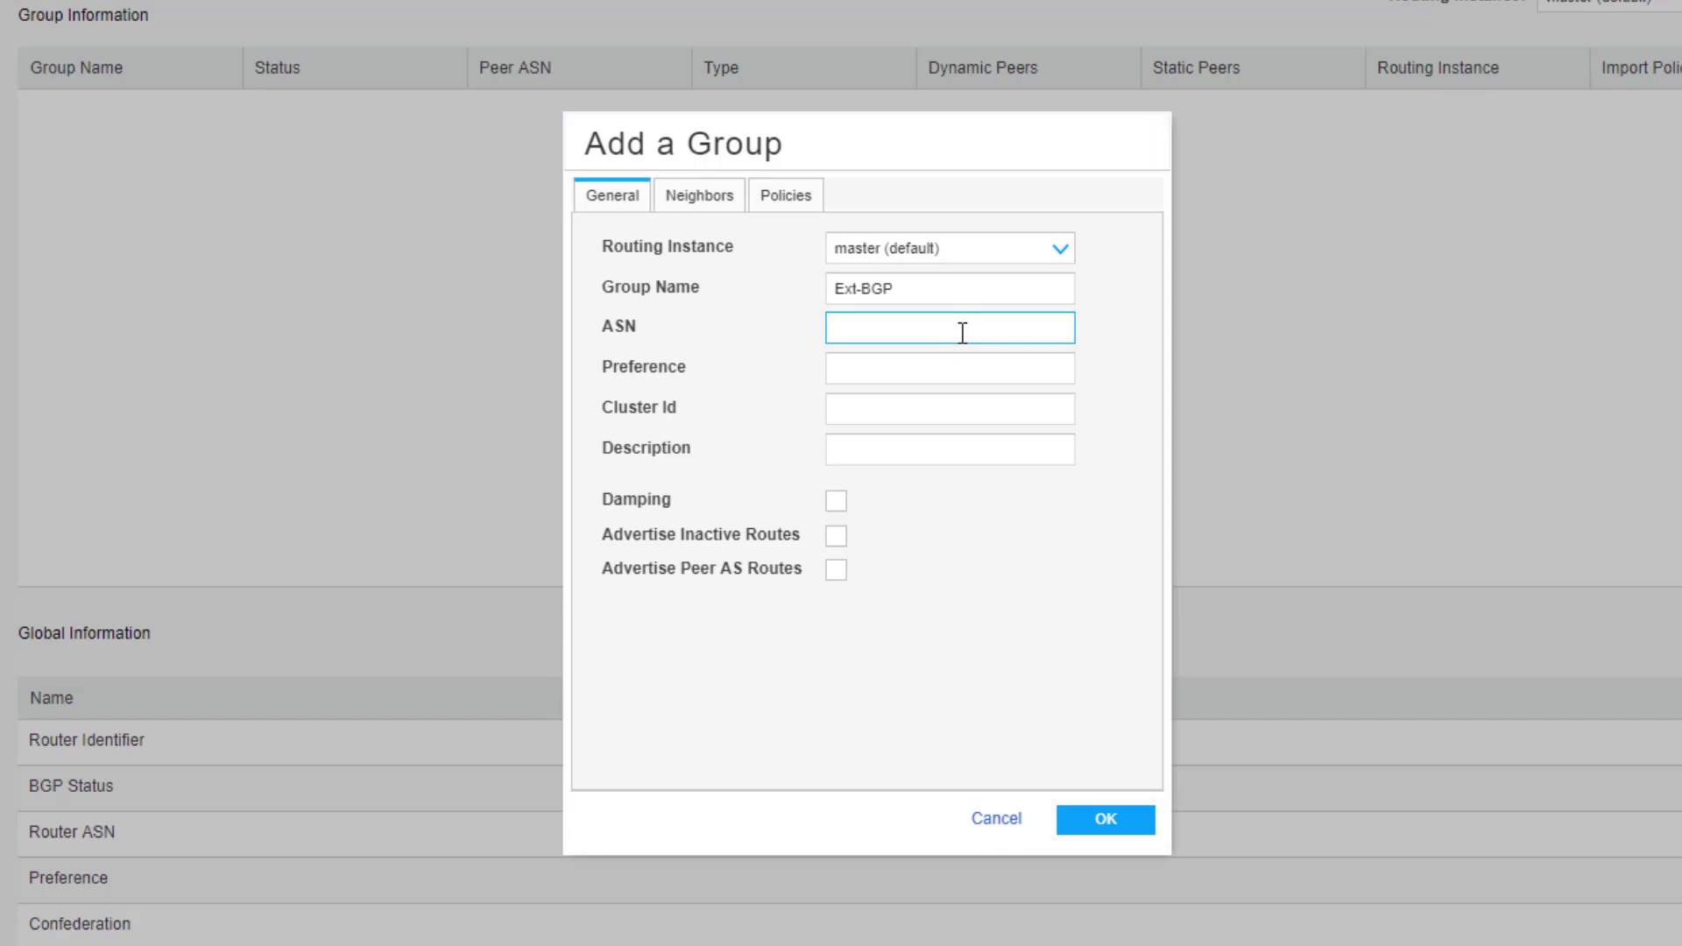
type("65111")
- Add static neighbor 172.18.1.2 to the Ext-BGP group
left_click(712, 202)
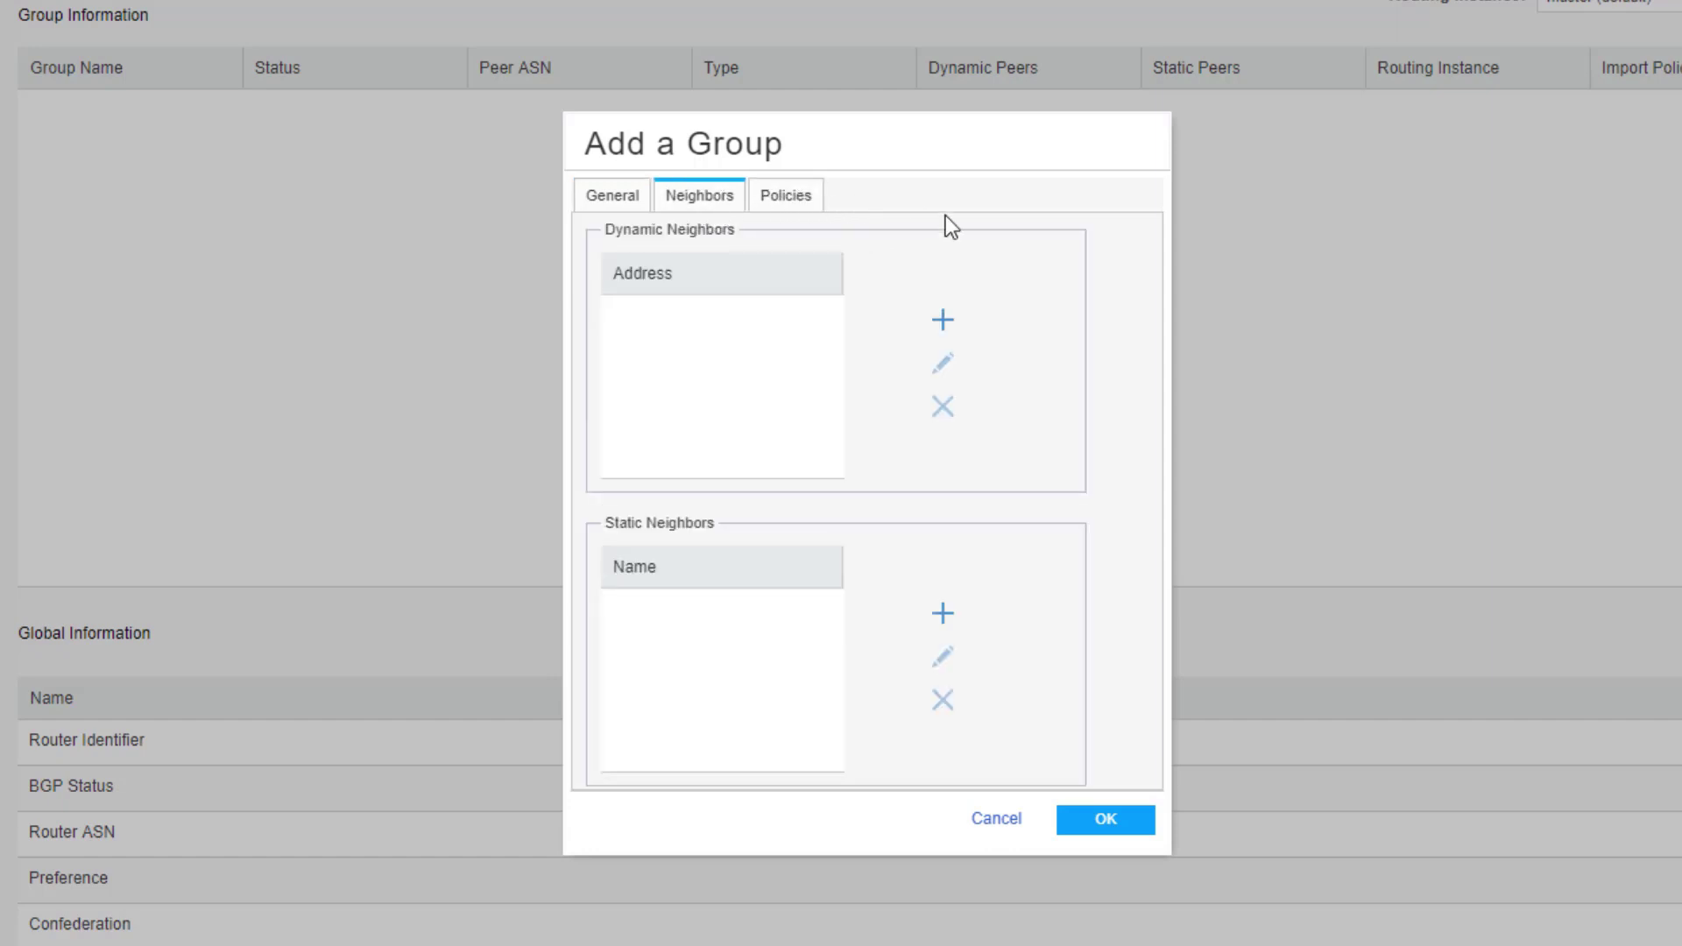
left_click(944, 613)
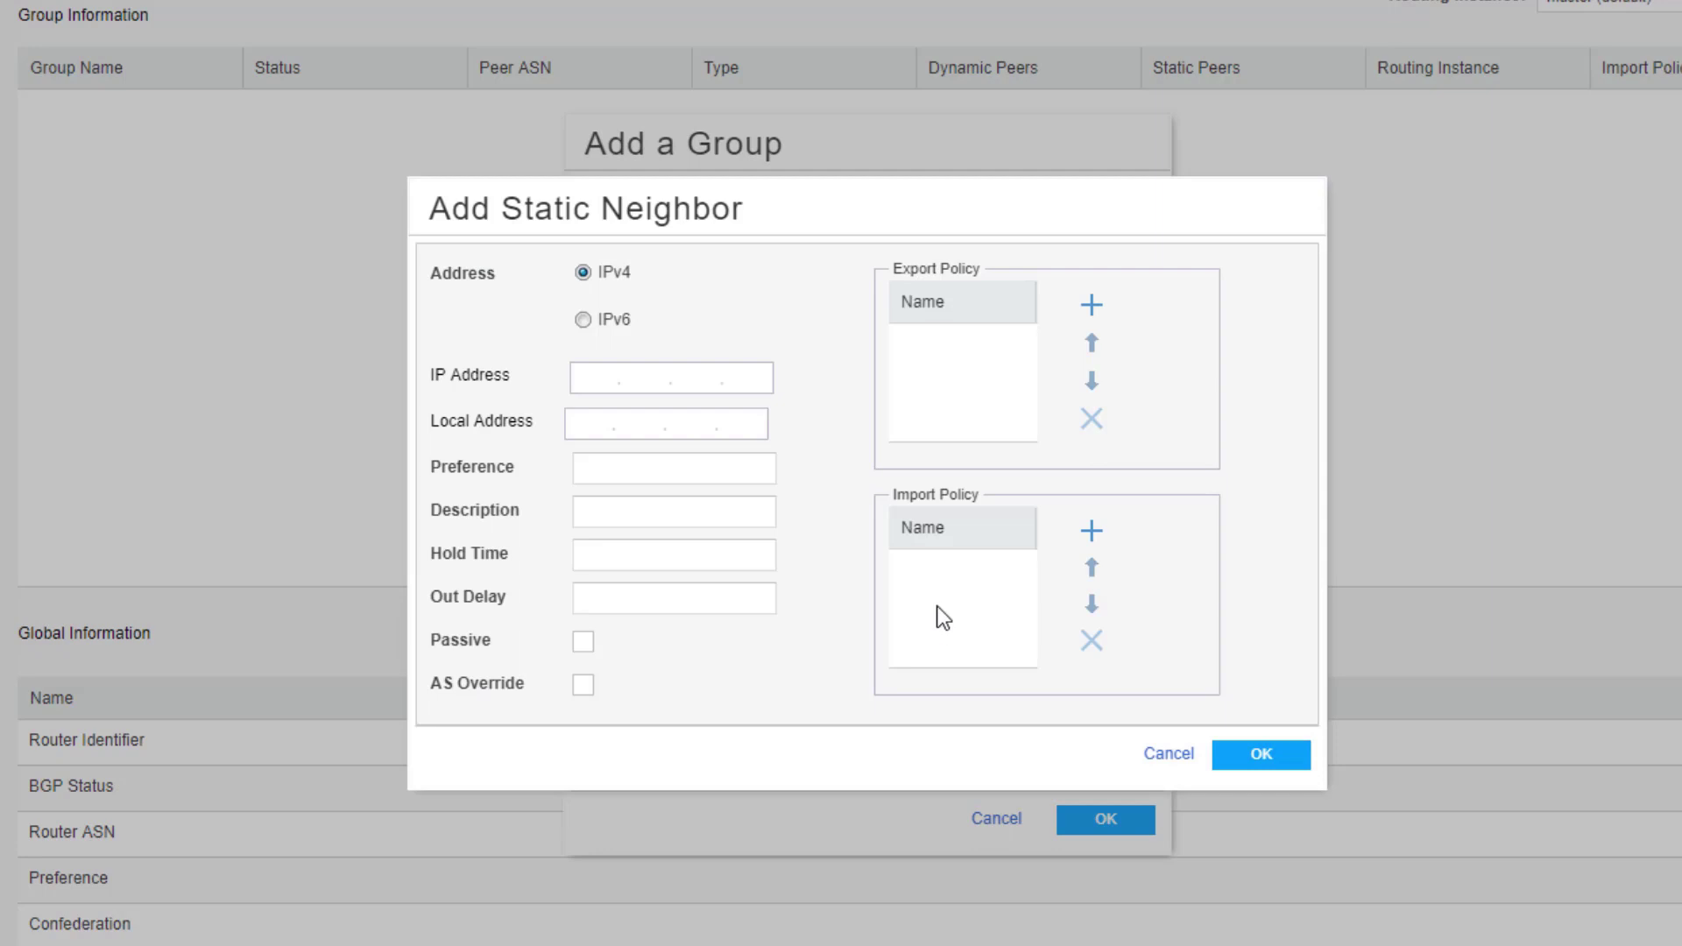
left_click(583, 381)
type("172.18.1.2")
left_click(1243, 757)
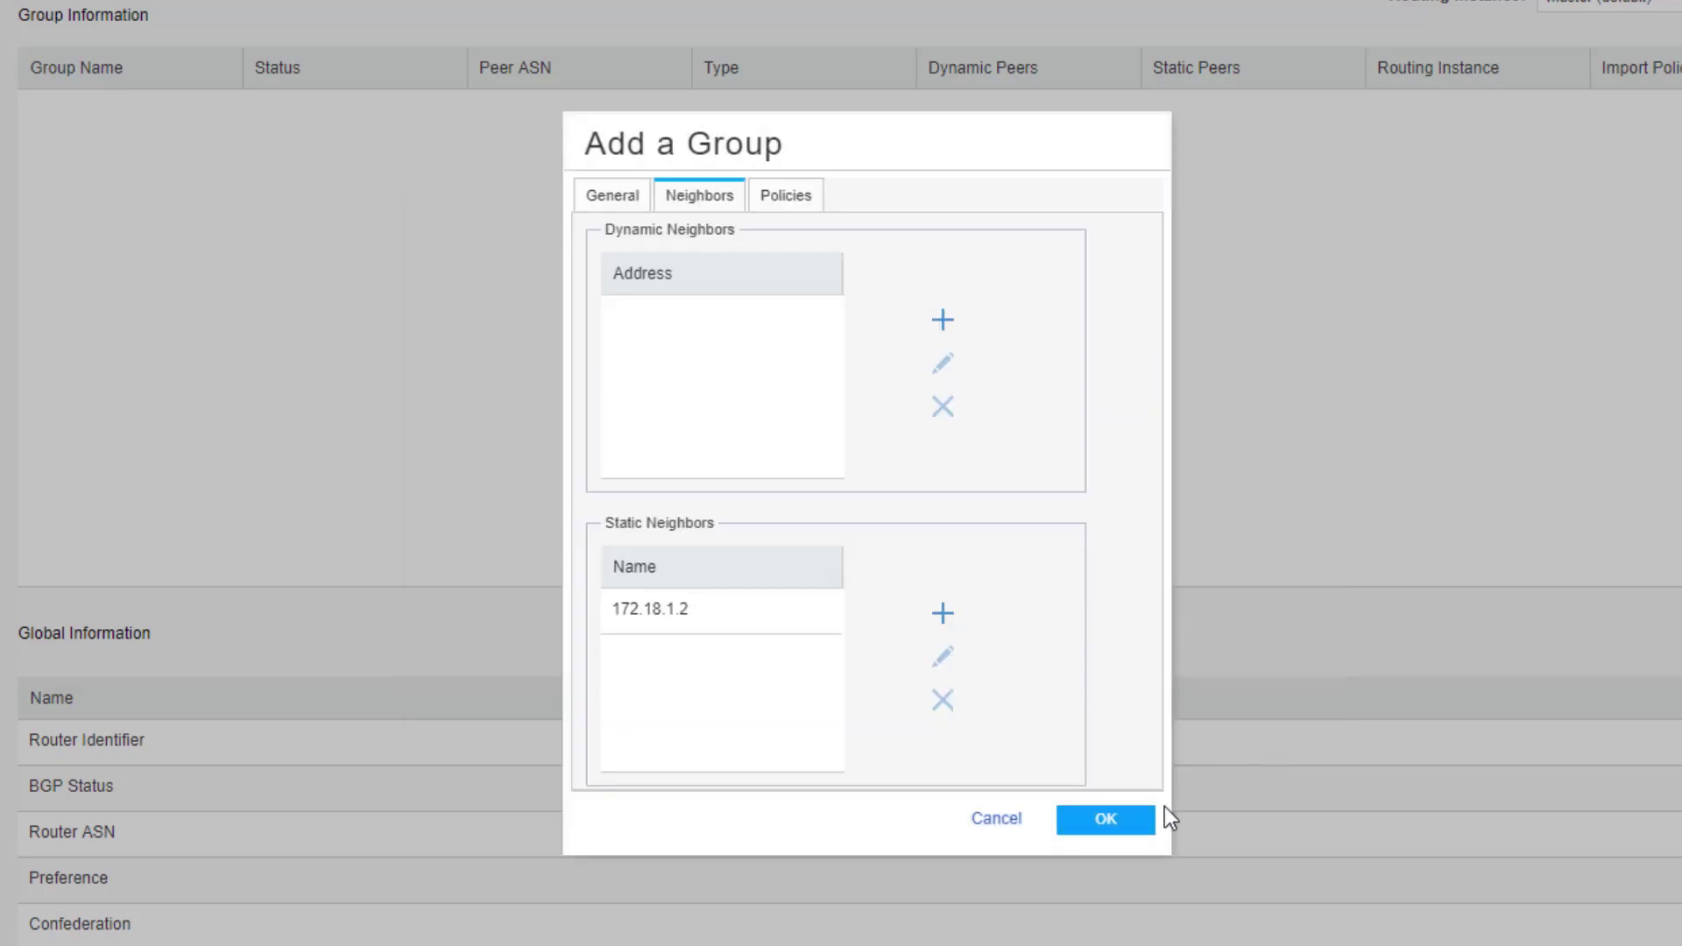
- Save Ext-BGP and start a second group named Int-BGP with ASN 65333
left_click(1119, 825)
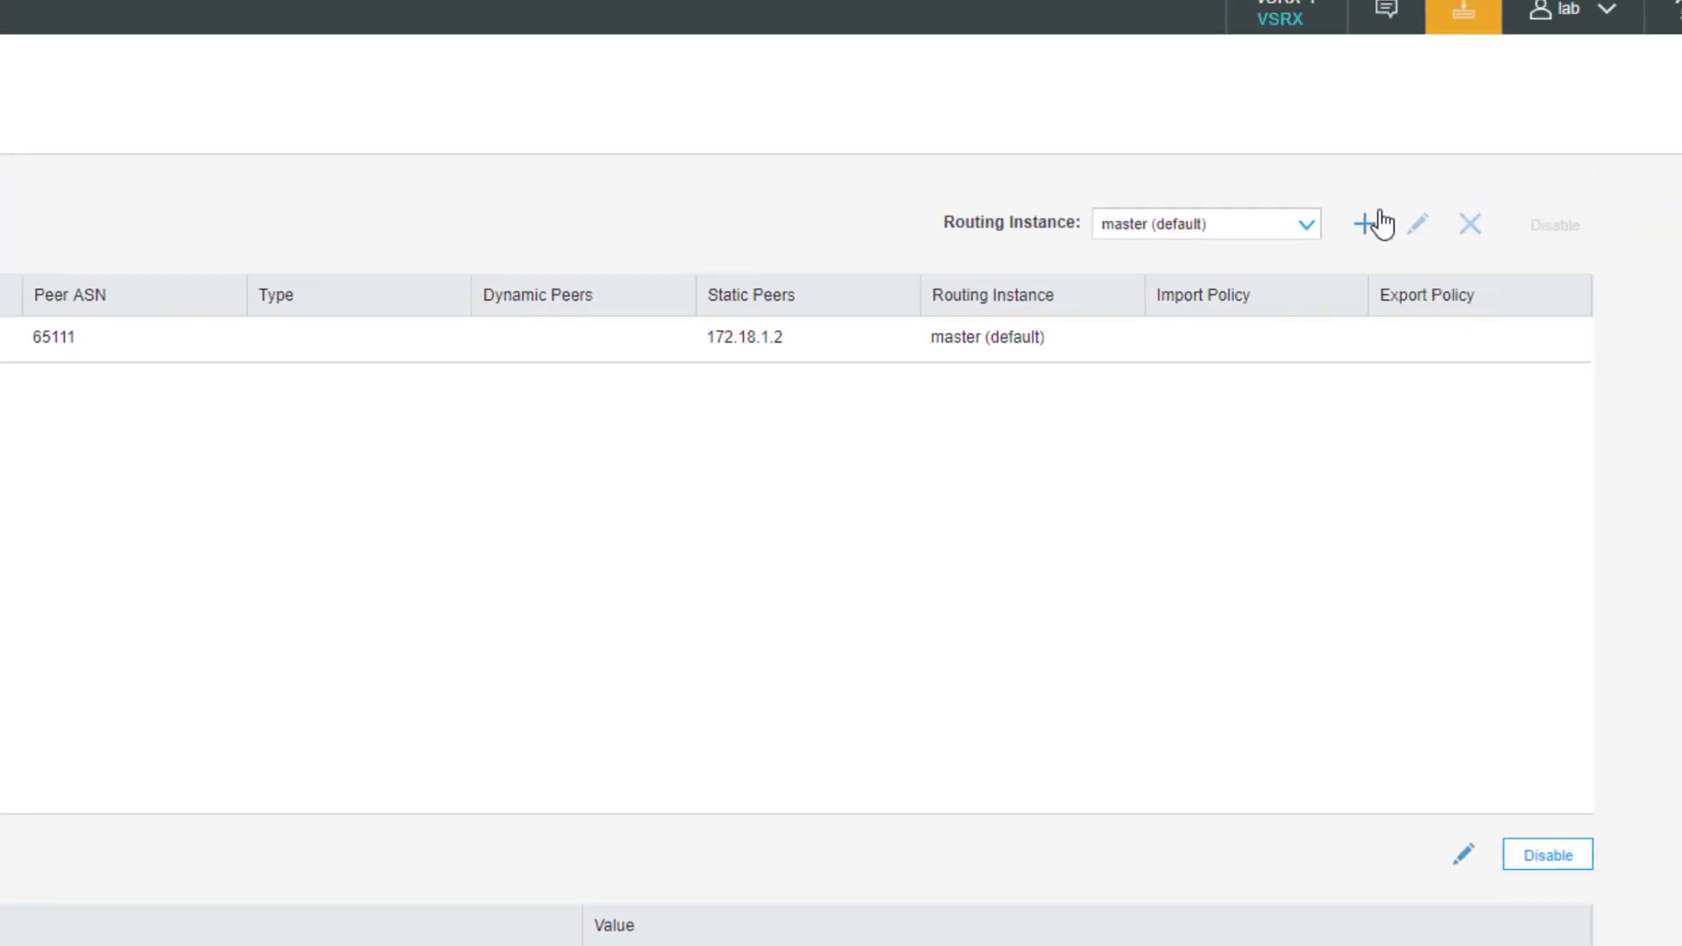
left_click(1370, 224)
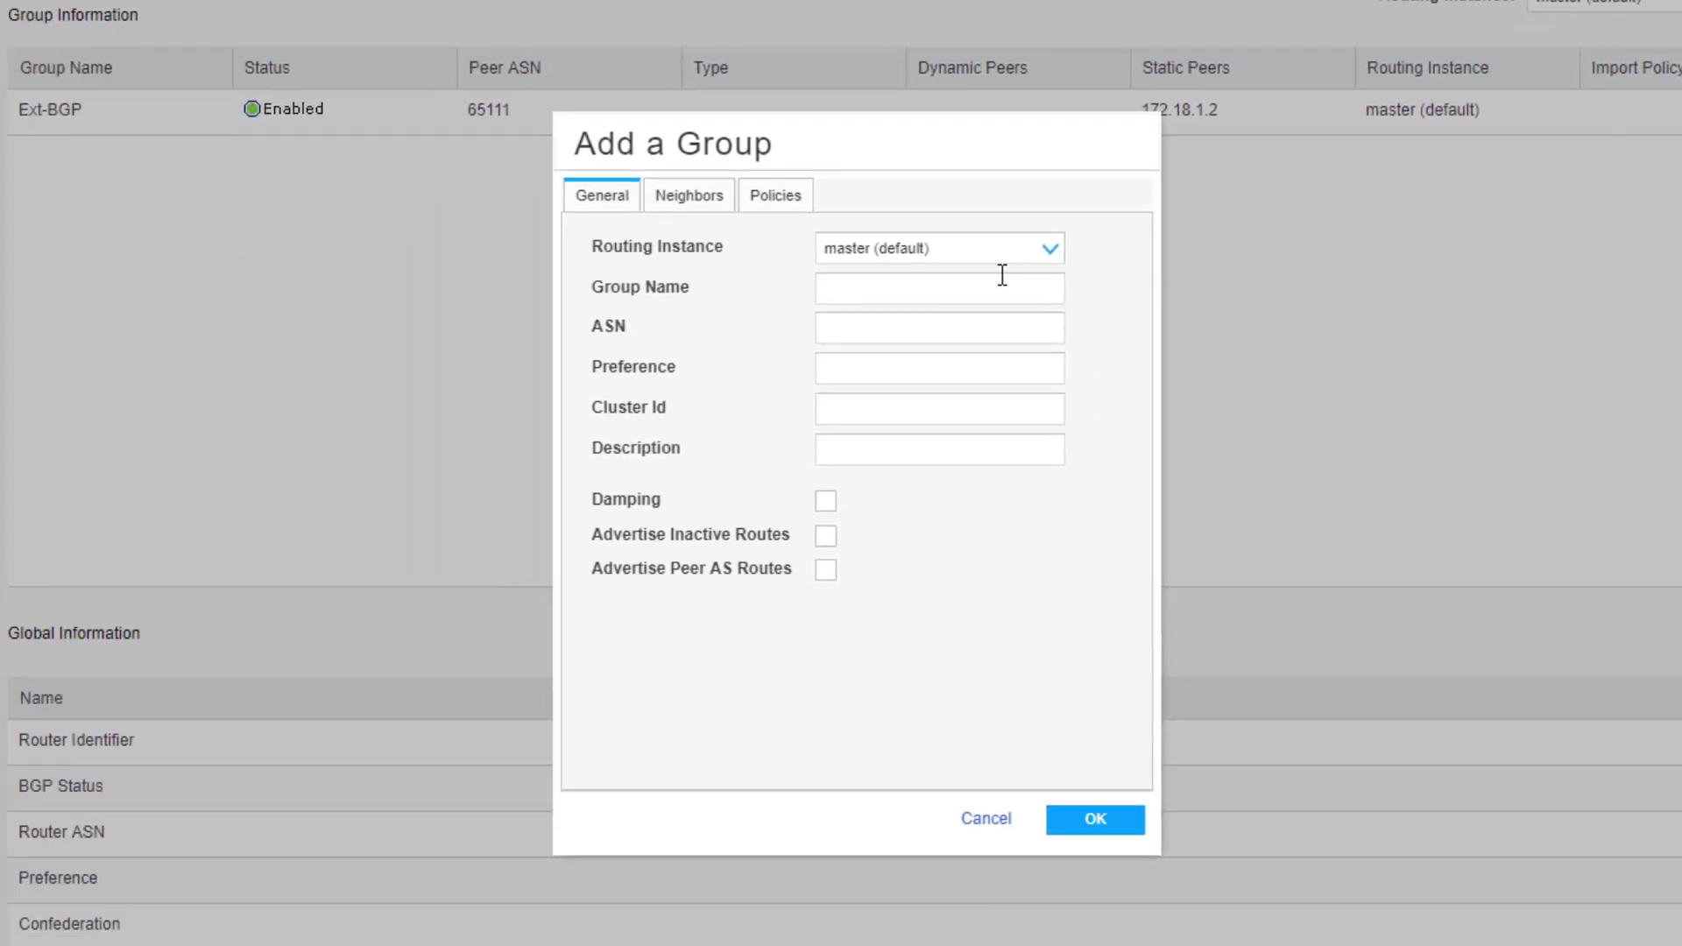
left_click(971, 285)
type("Int-BGP")
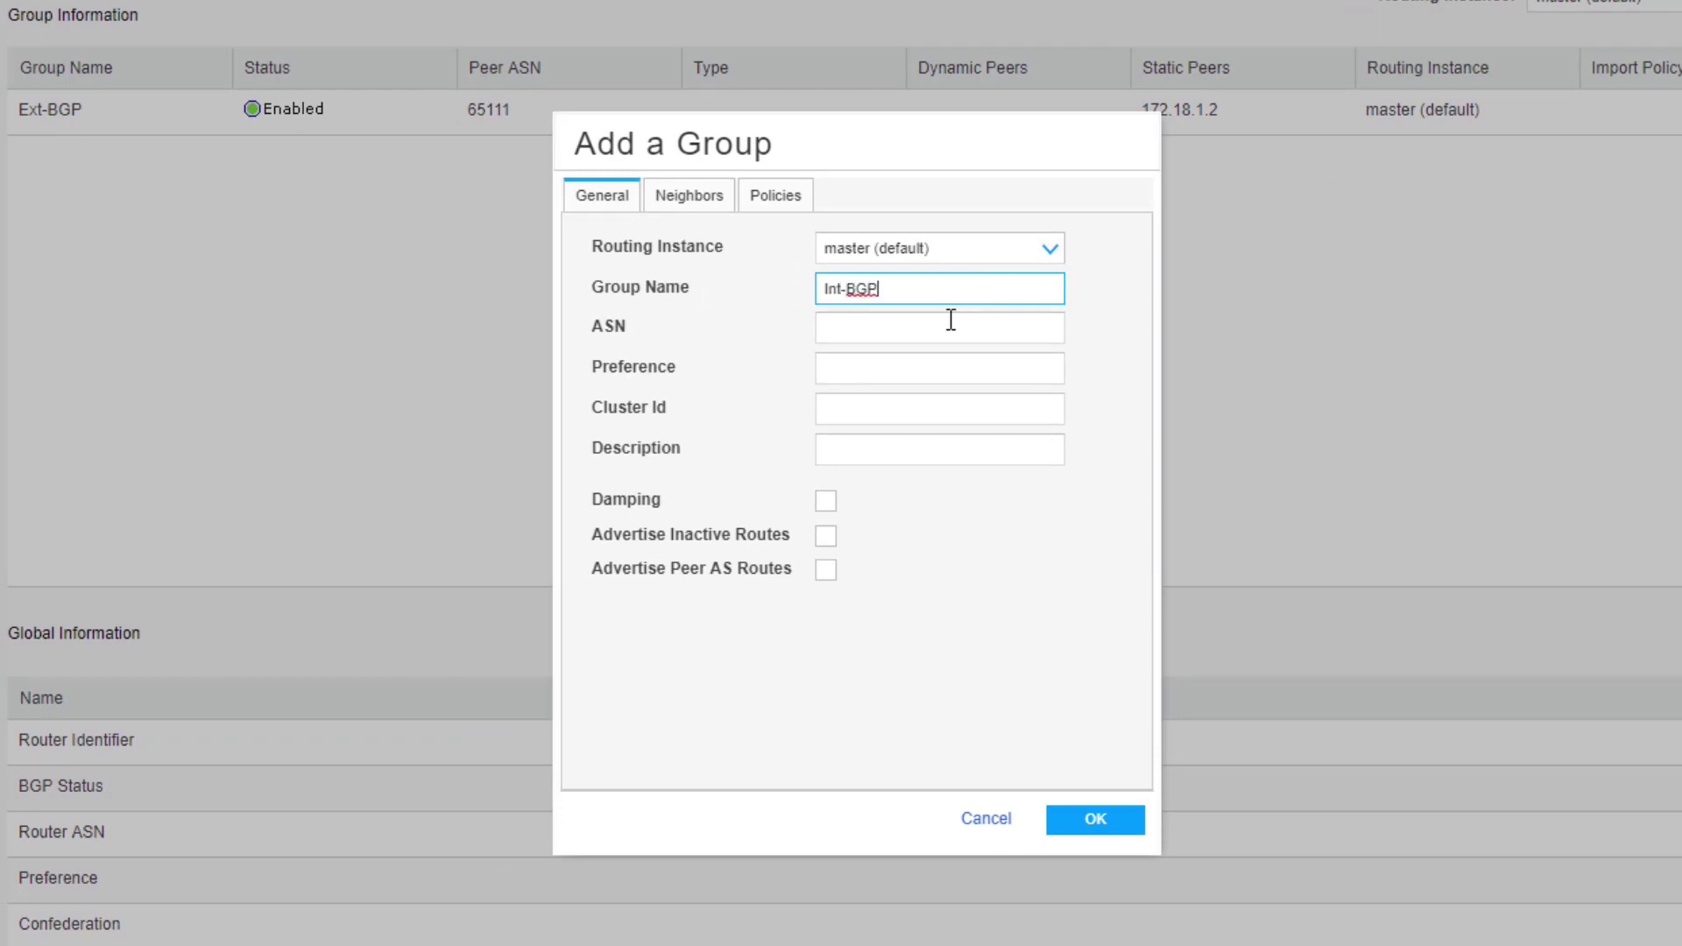
left_click(947, 328)
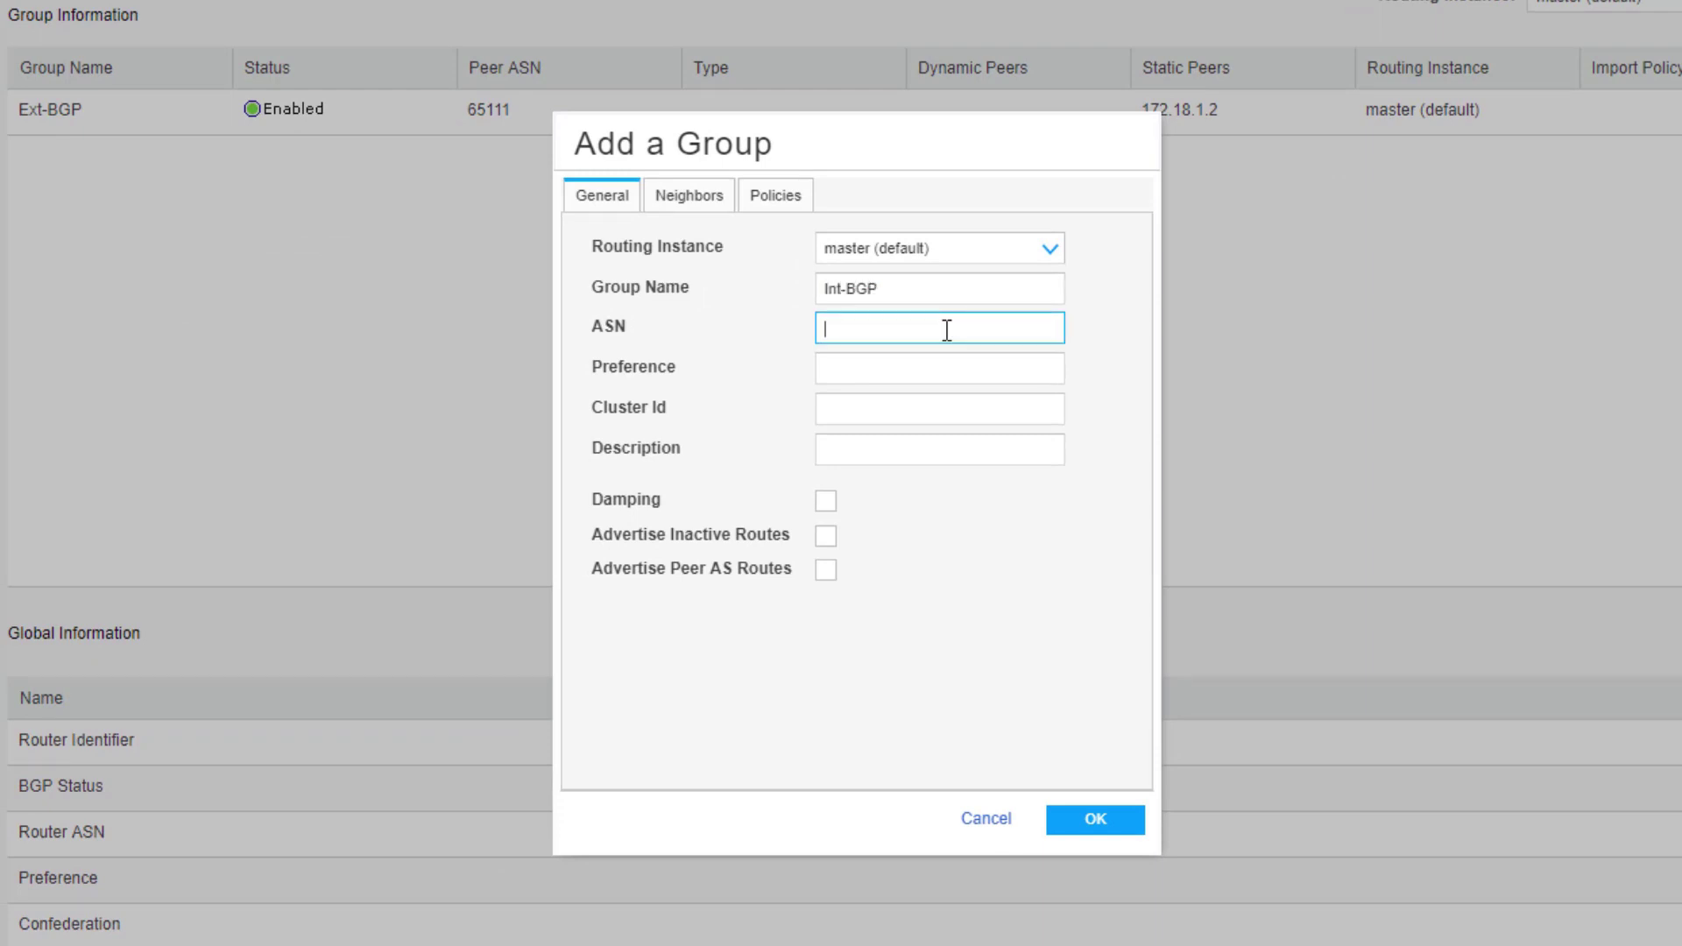
type("65333")
- Add static neighbor 192.168.200.2 with local address 192.168.200.1
left_click(692, 198)
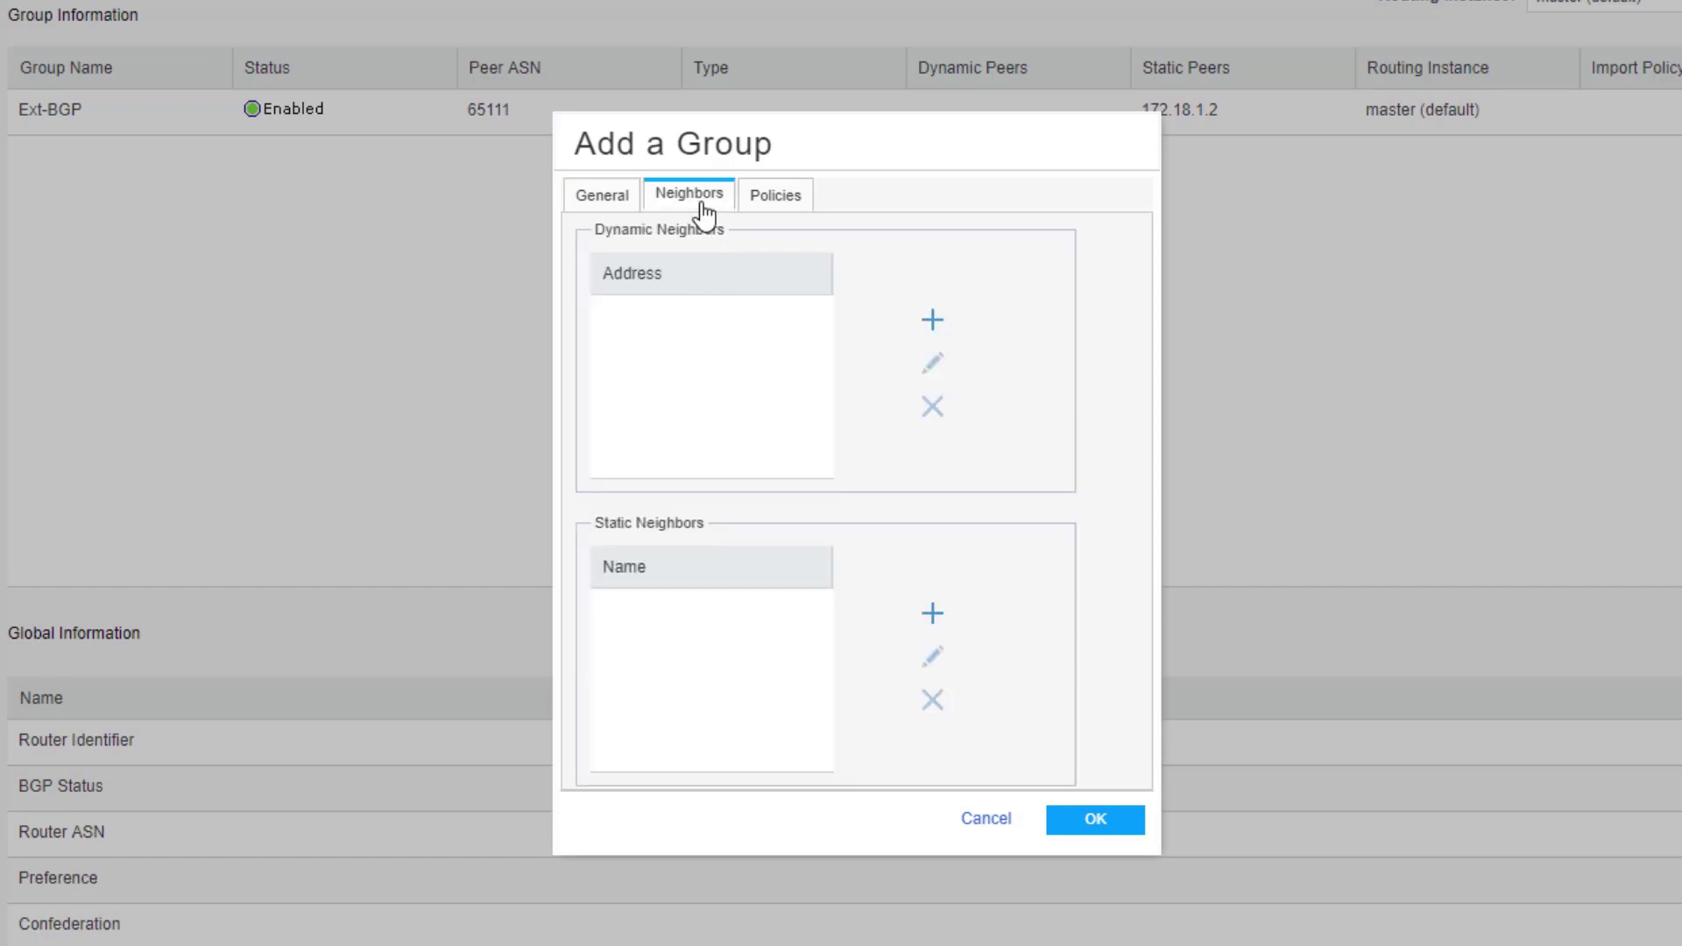
left_click(934, 615)
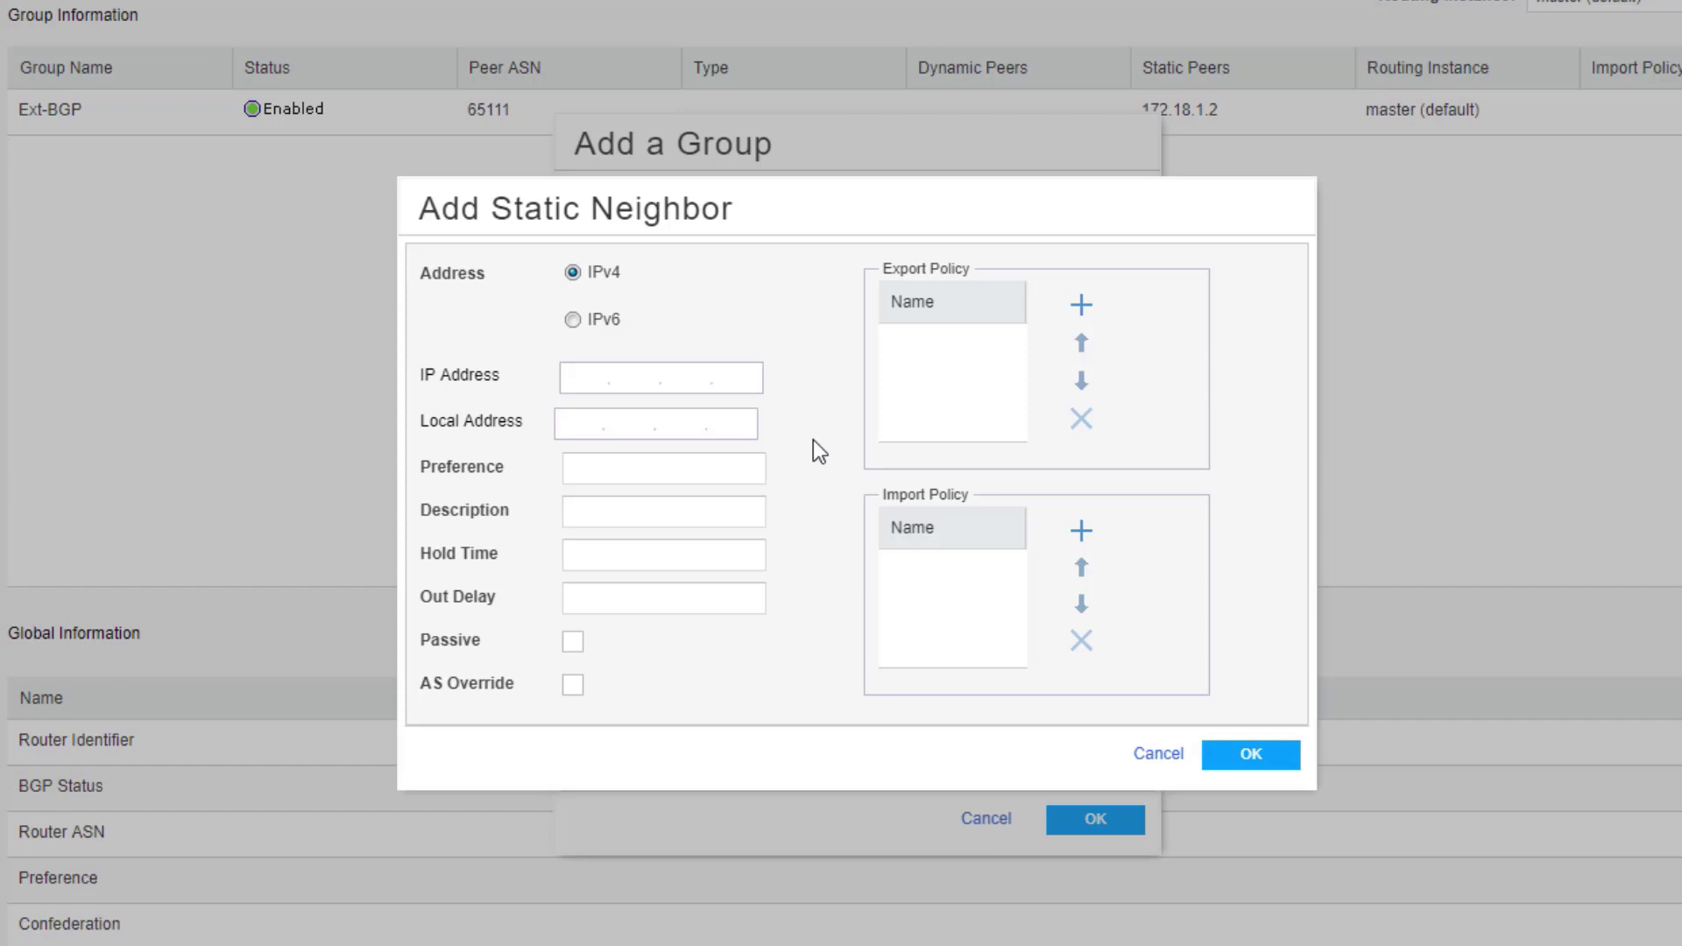
type("192.168.200.2")
left_click(572, 422)
type("192.168.200.1")
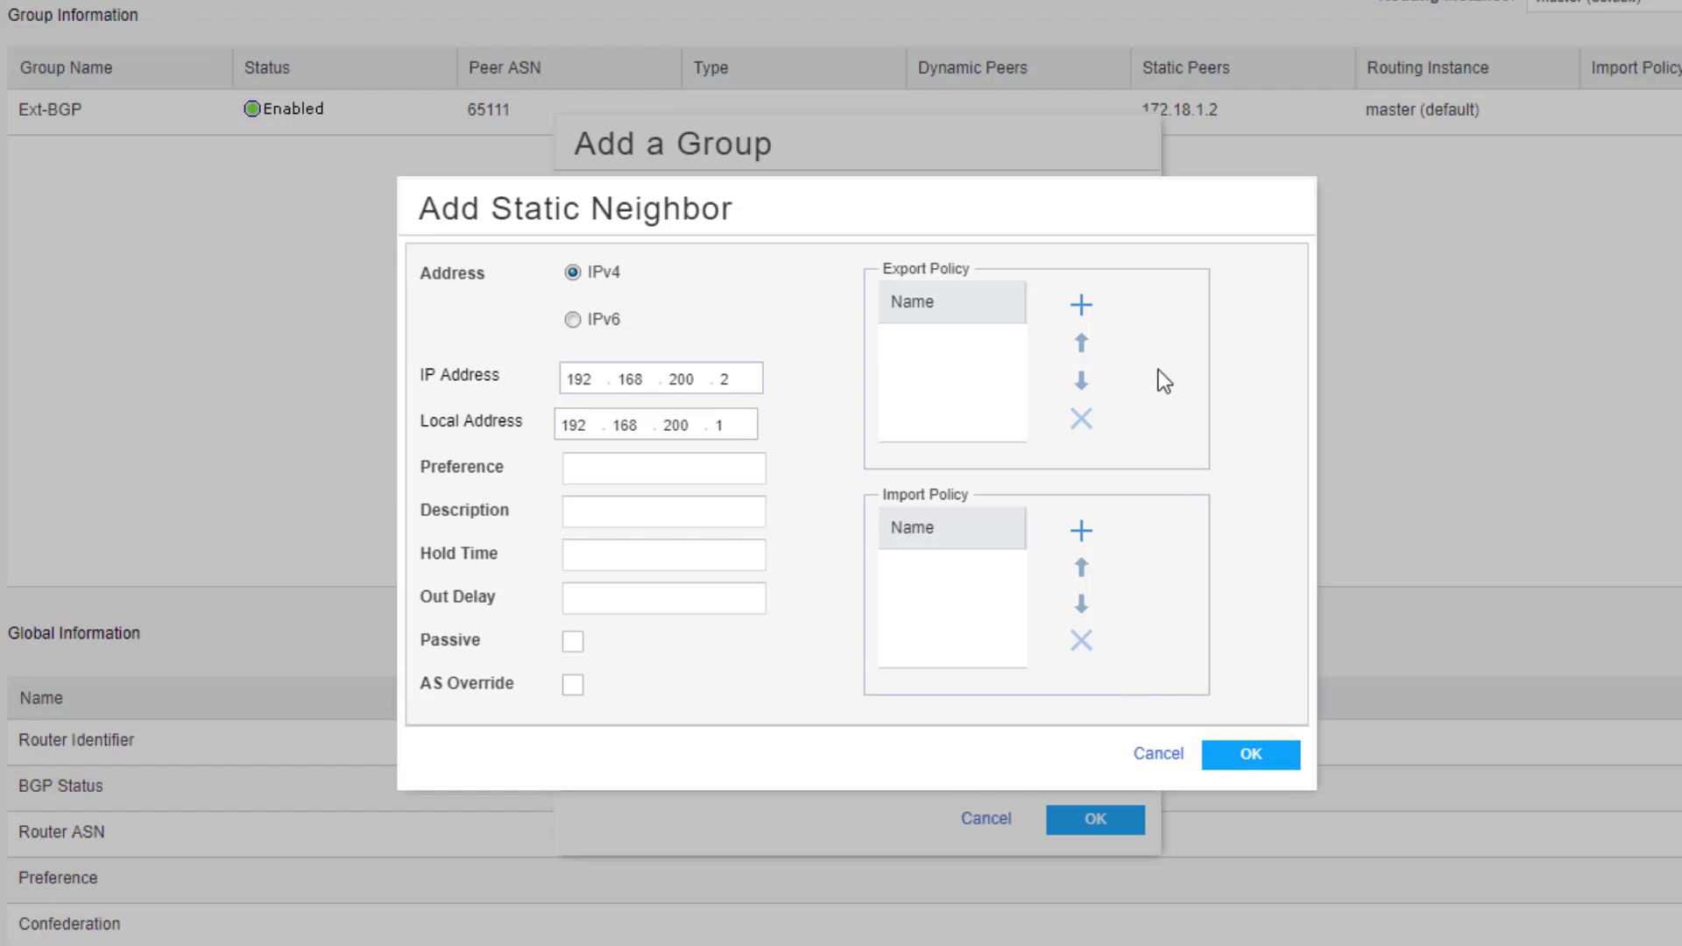
- Apply export policy nhs to the neighbor, then save the Int-BGP group
left_click(1080, 308)
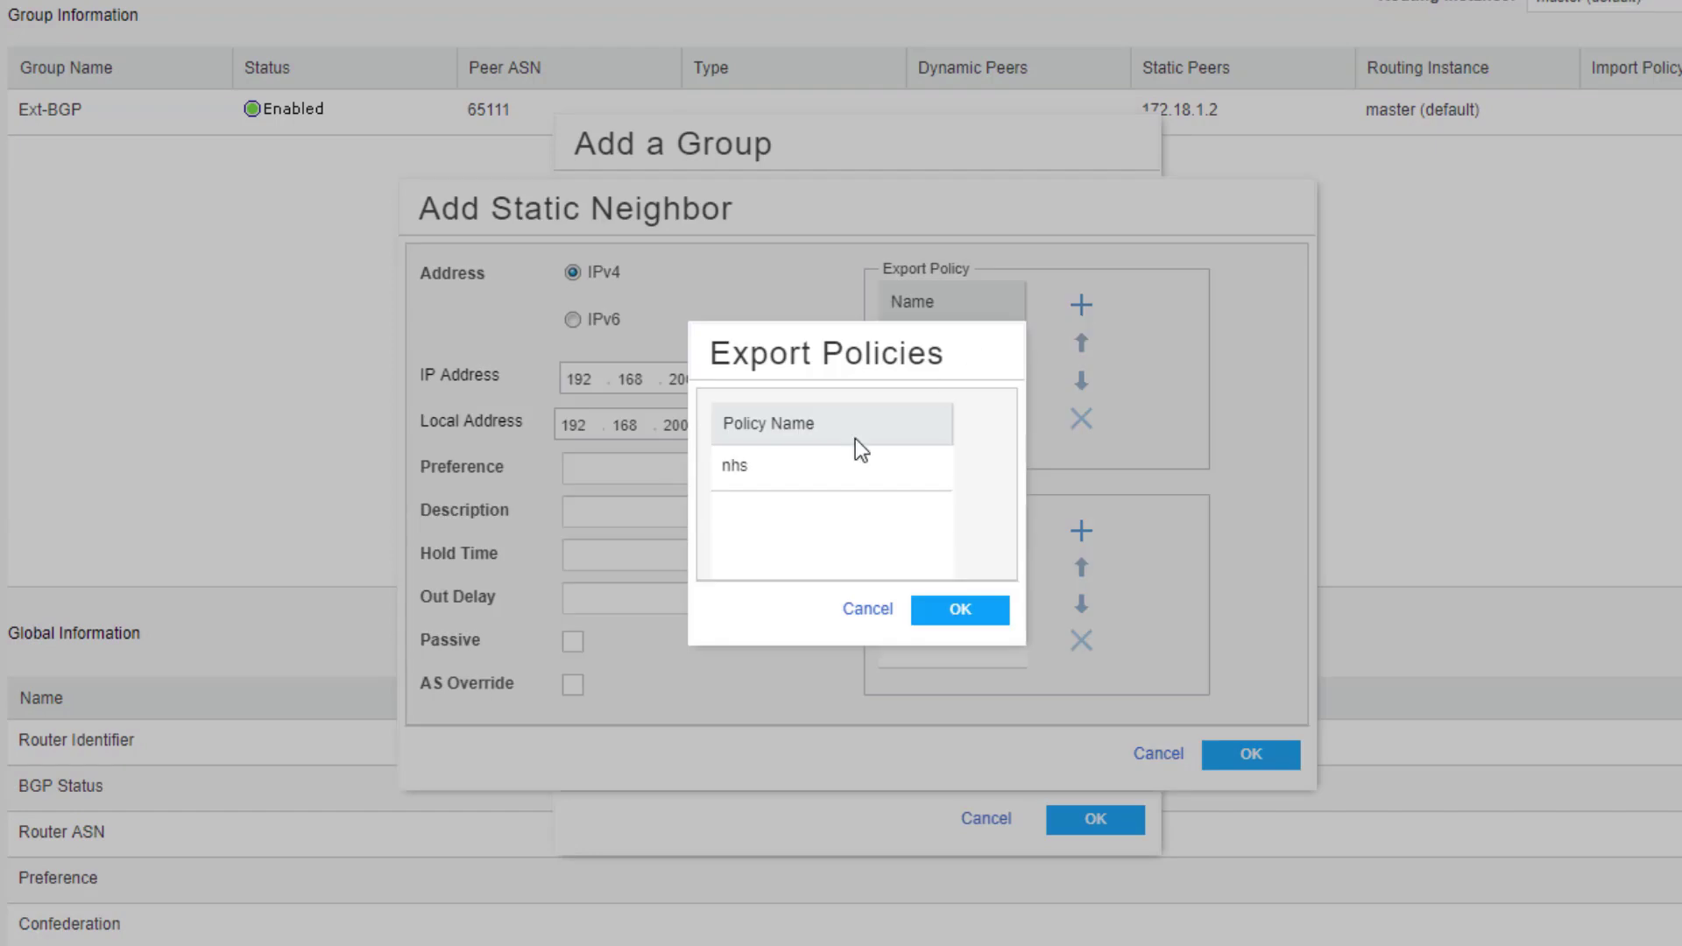
left_click(733, 460)
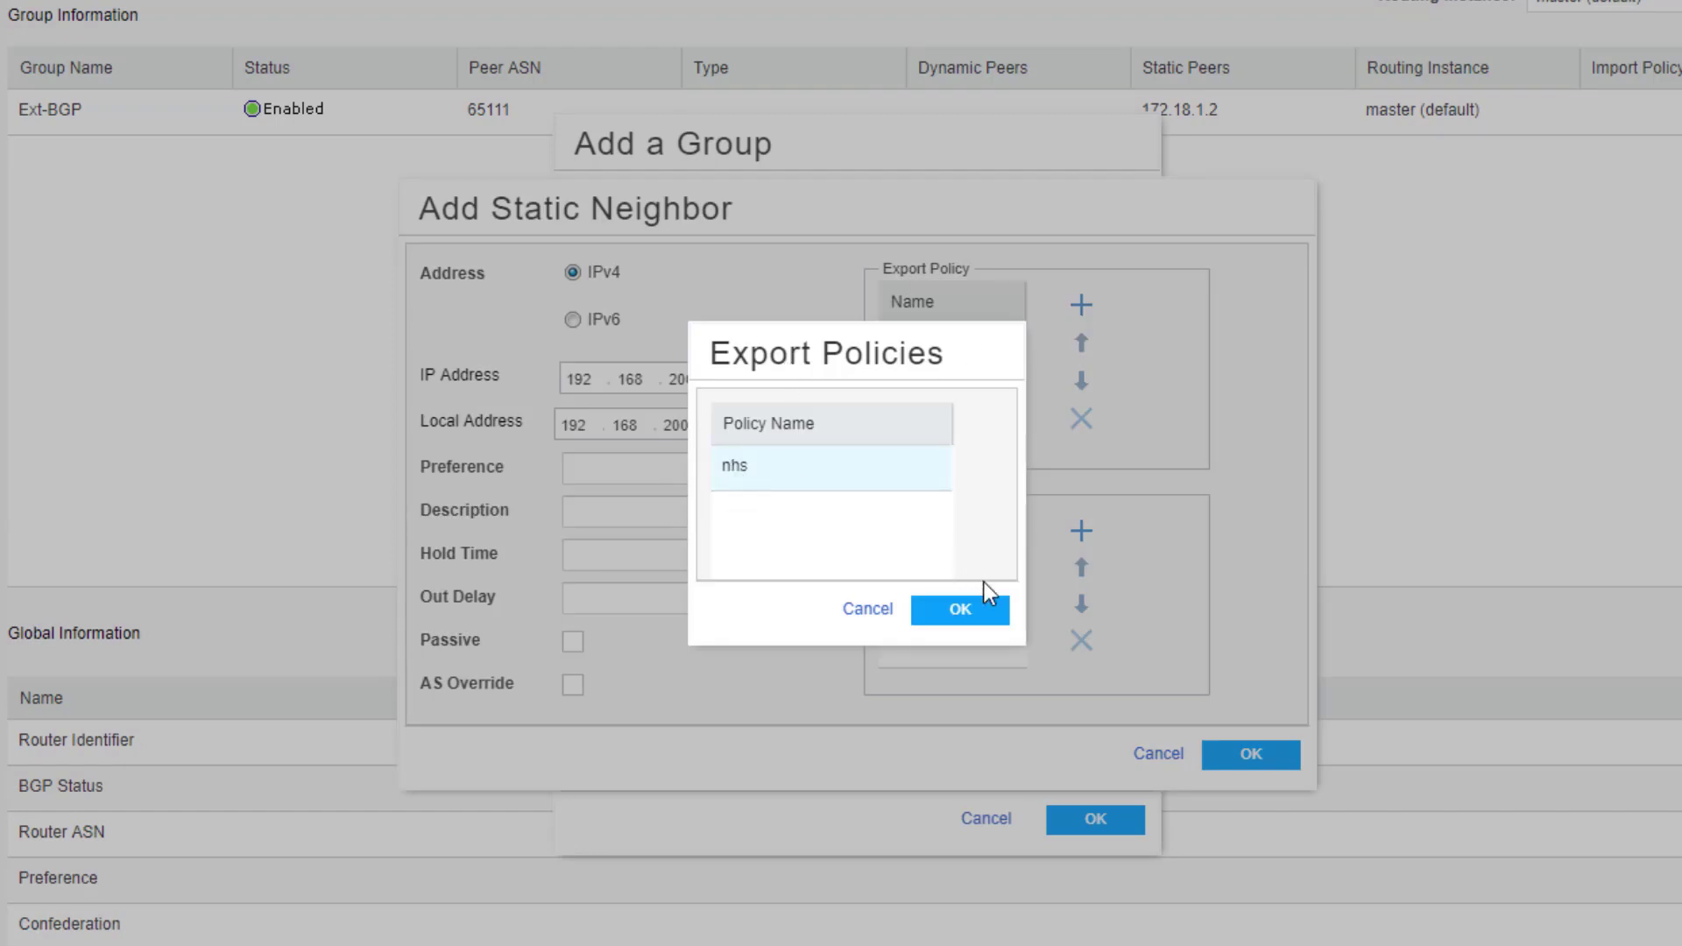
left_click(987, 611)
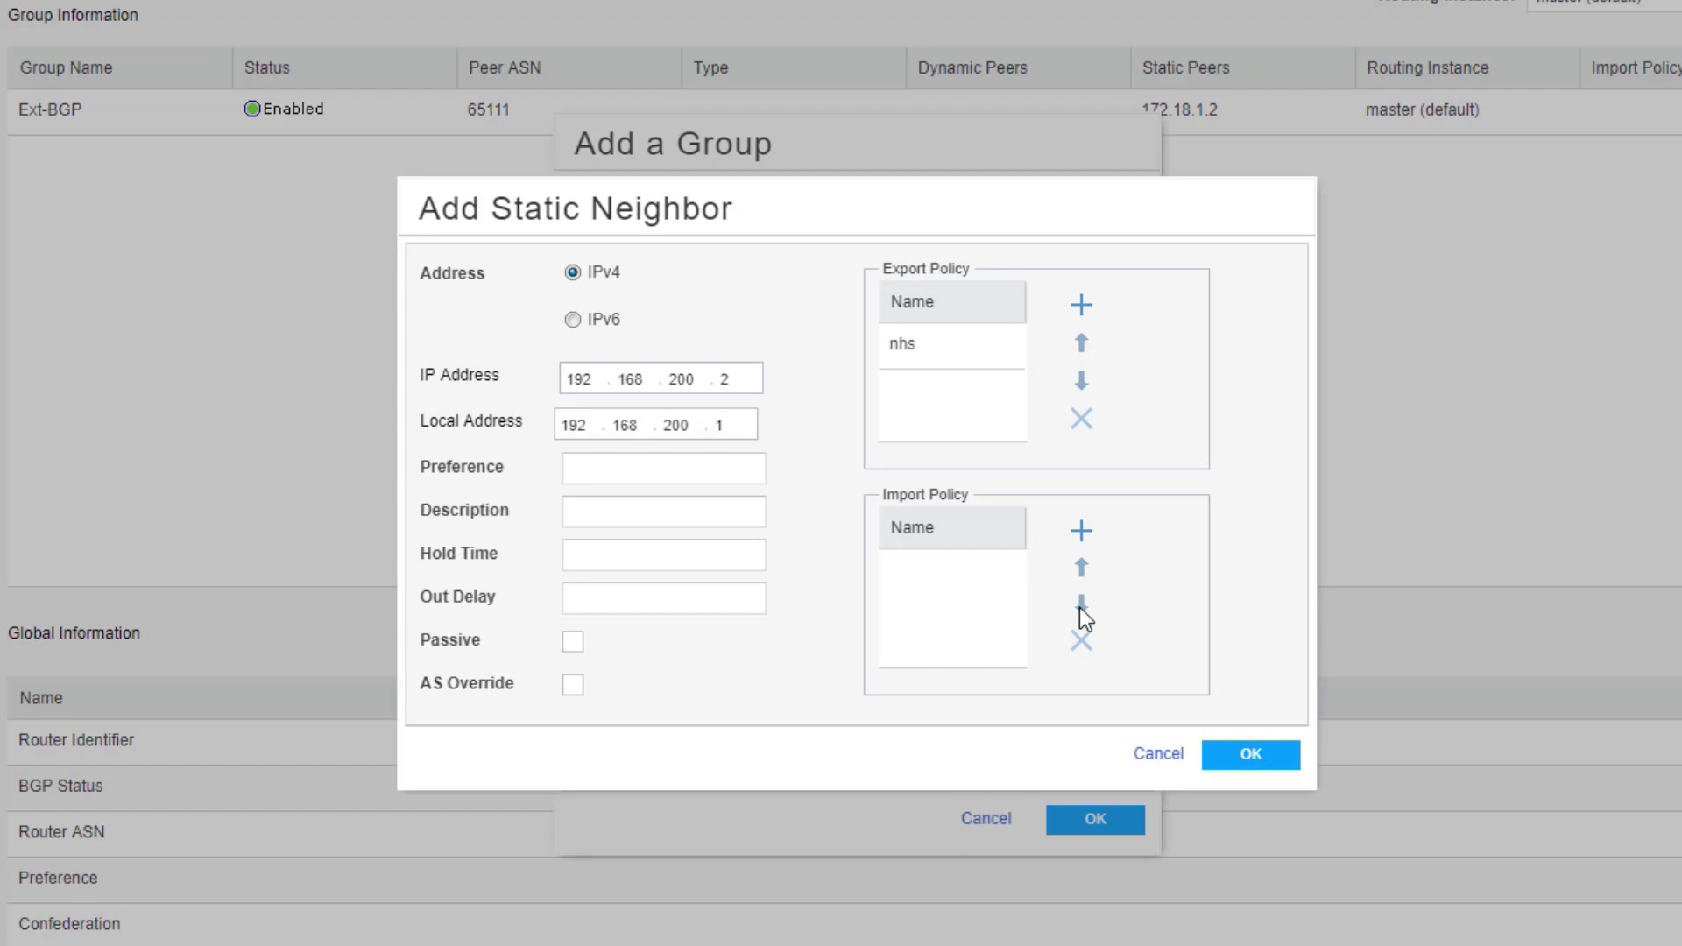
left_click(1248, 757)
left_click(1108, 826)
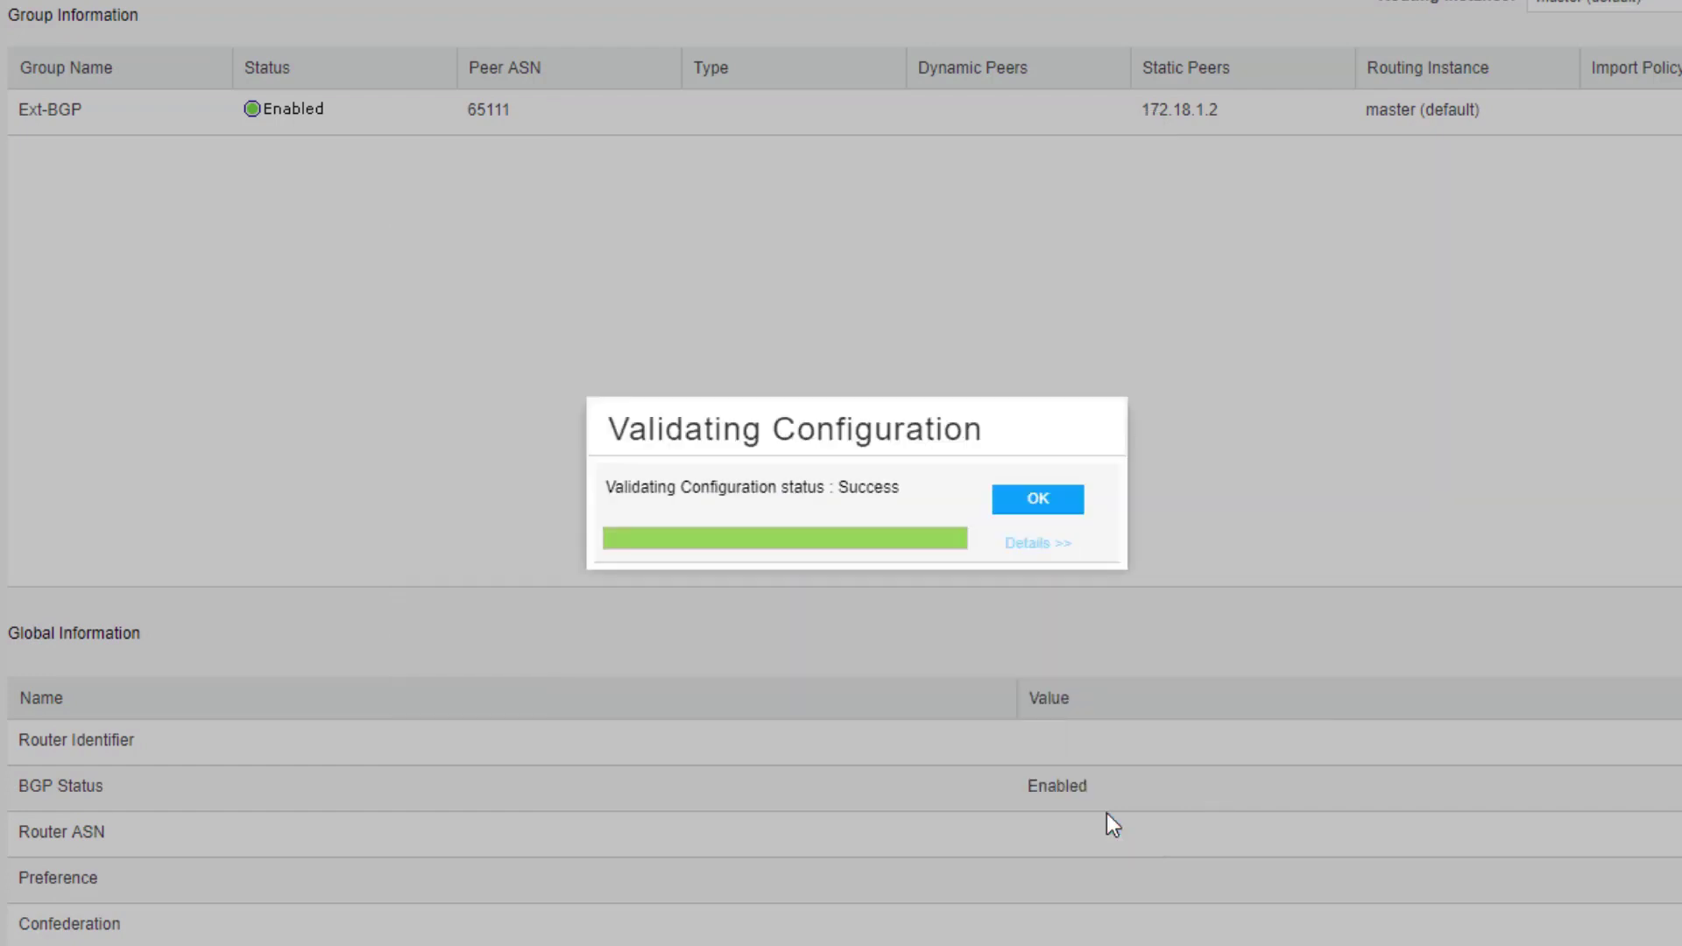
left_click(1043, 500)
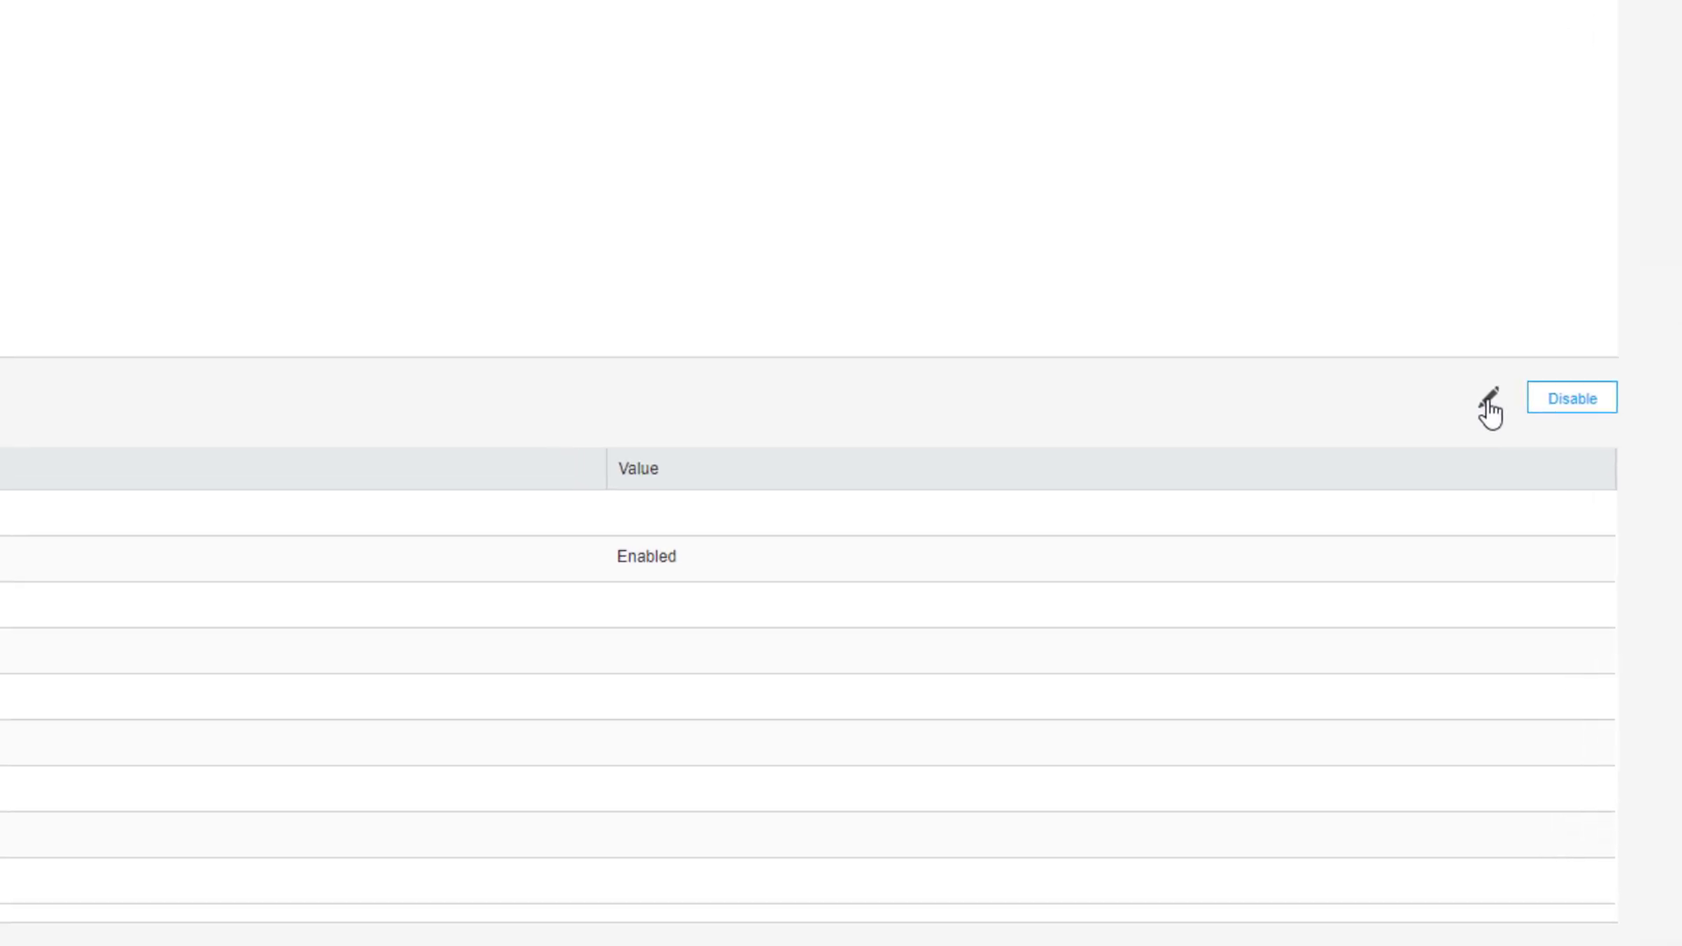
- Set the global BGP router ASN to 65333 and save the settings
left_click(1425, 361)
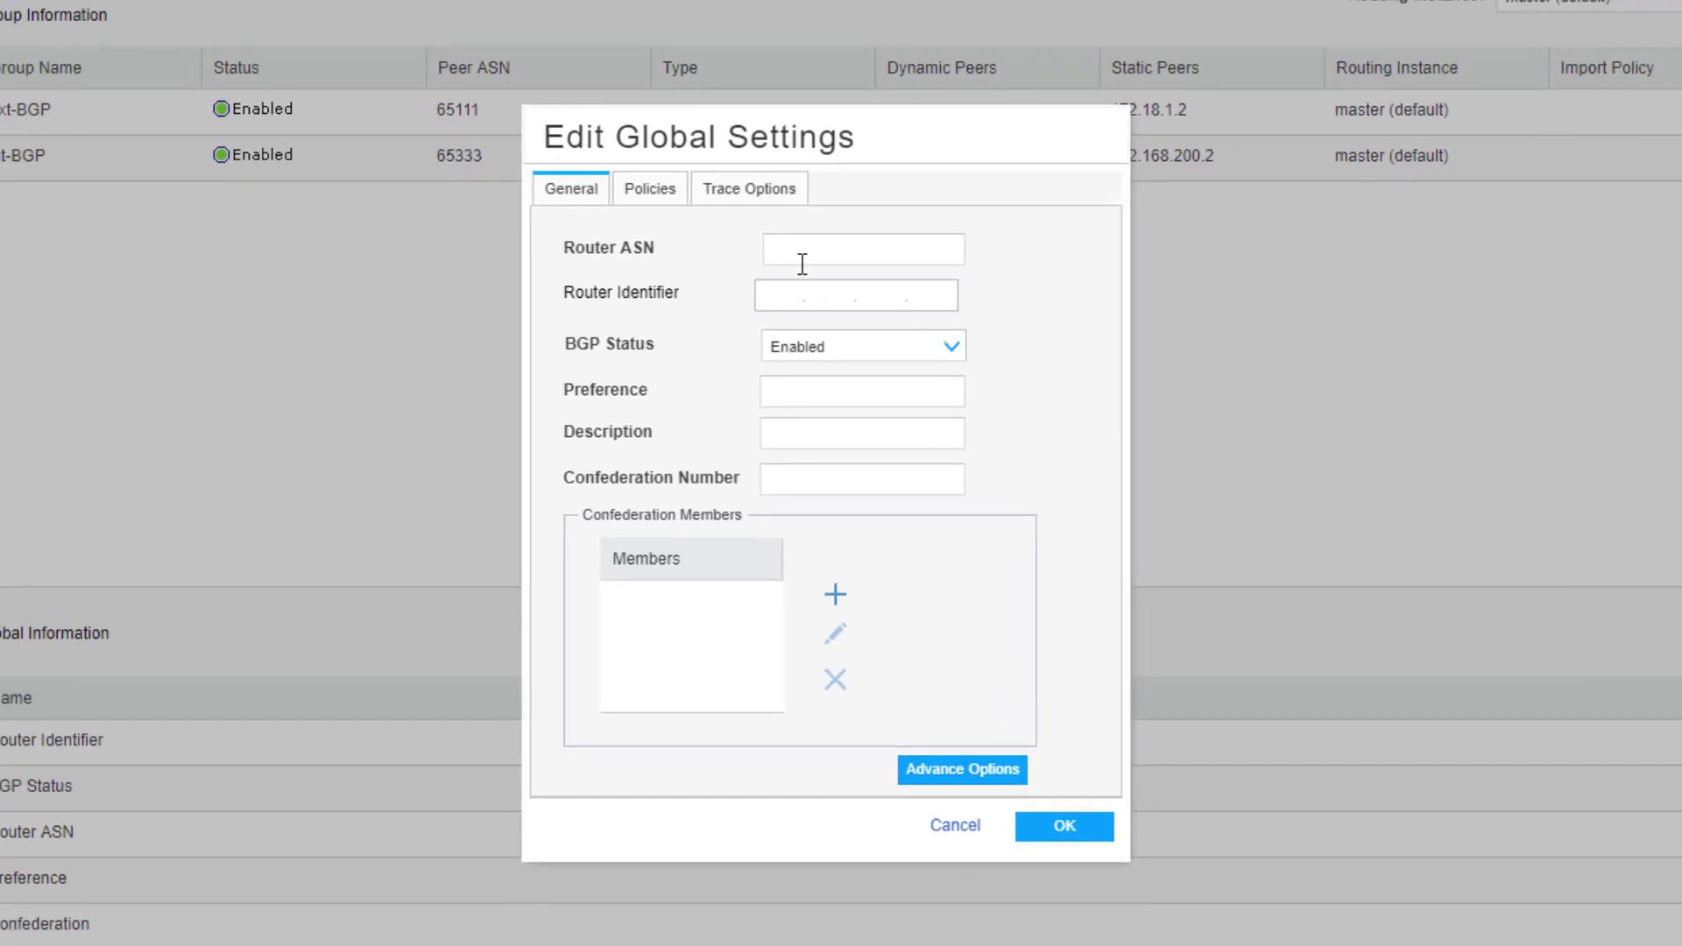
left_click(786, 256)
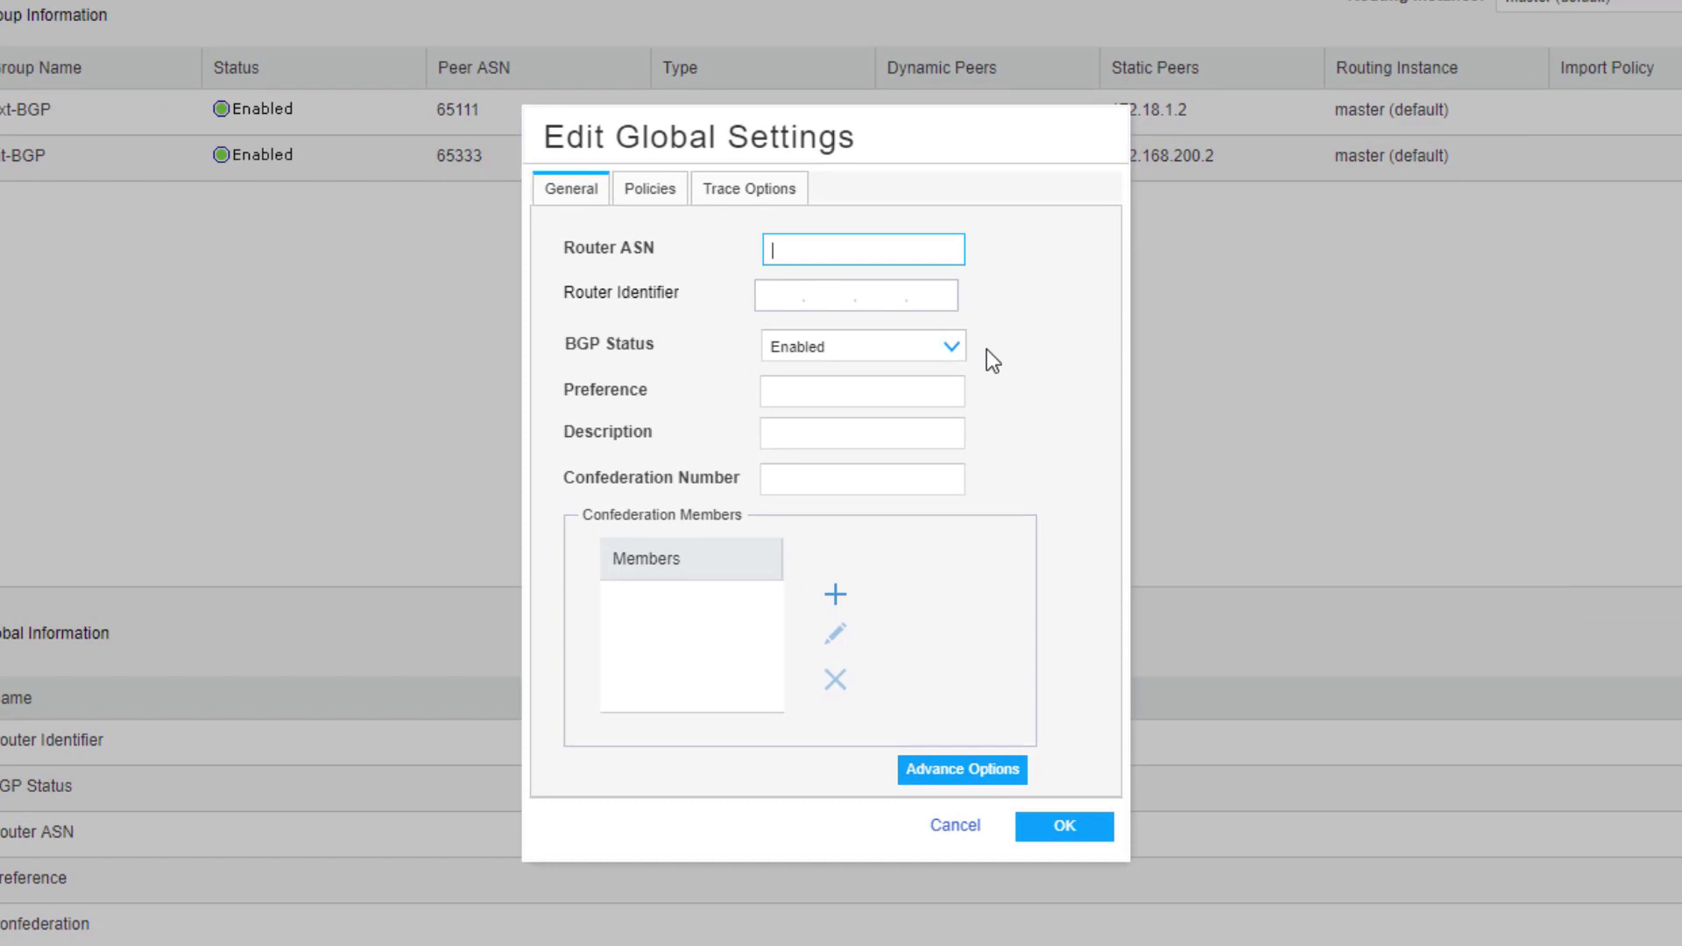
type("65333")
left_click(1076, 828)
left_click(1017, 504)
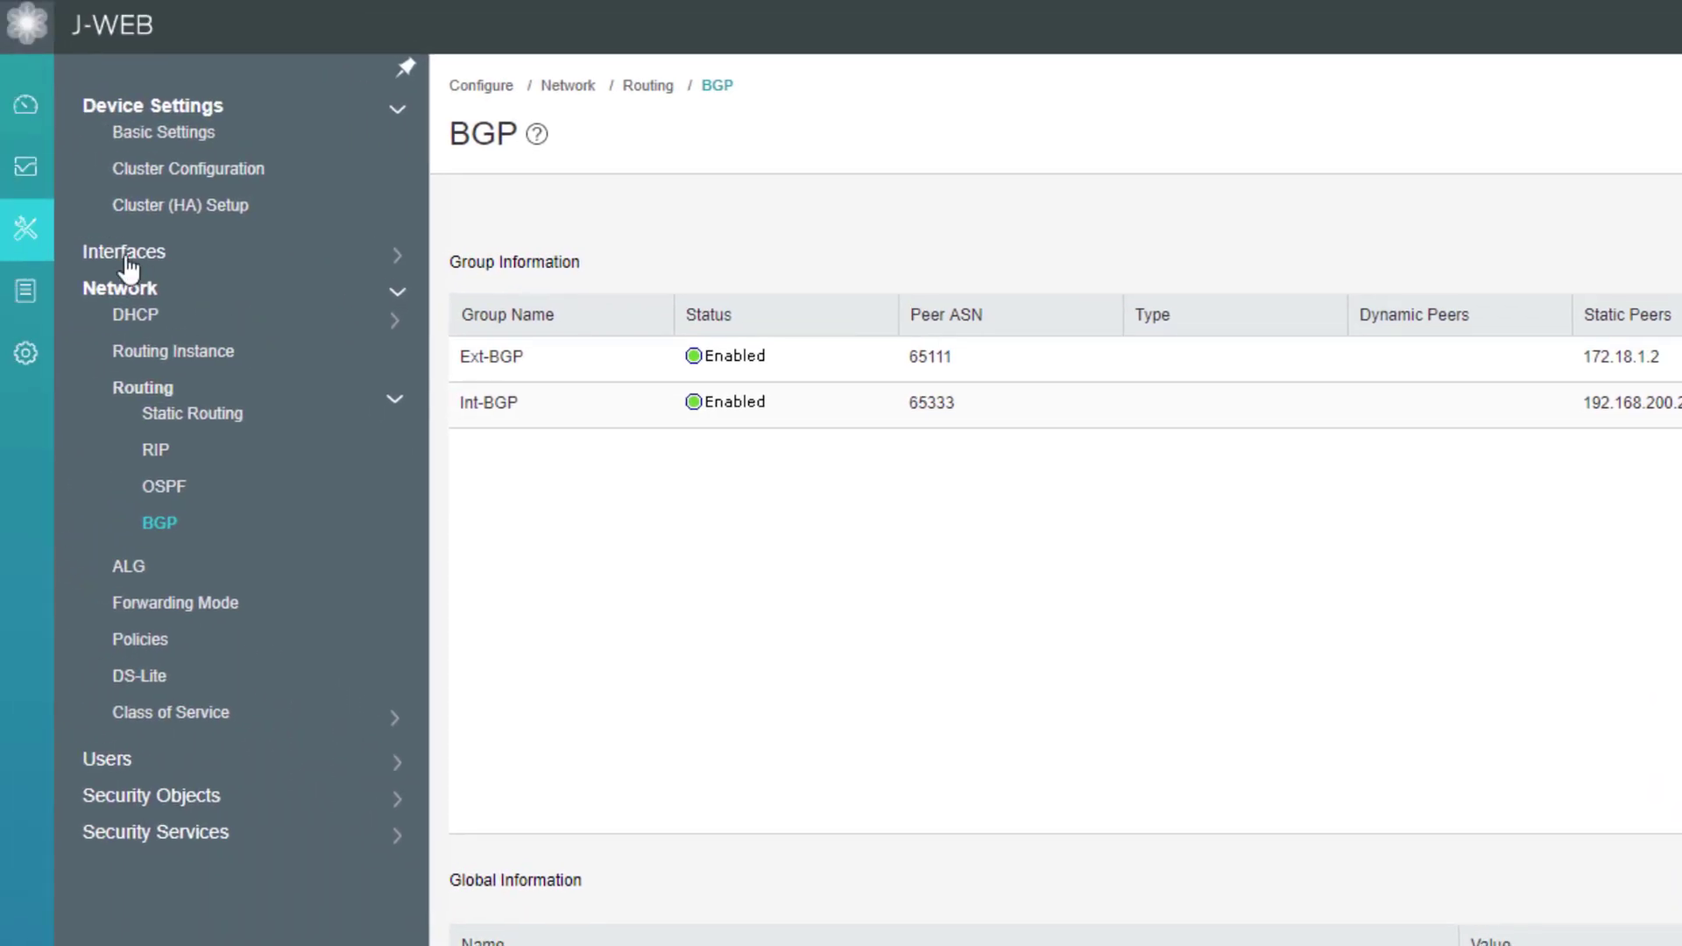
- Open Monitor > Routing > BGP Information and check neighbor 172.18.1.2's details
left_click(37, 170)
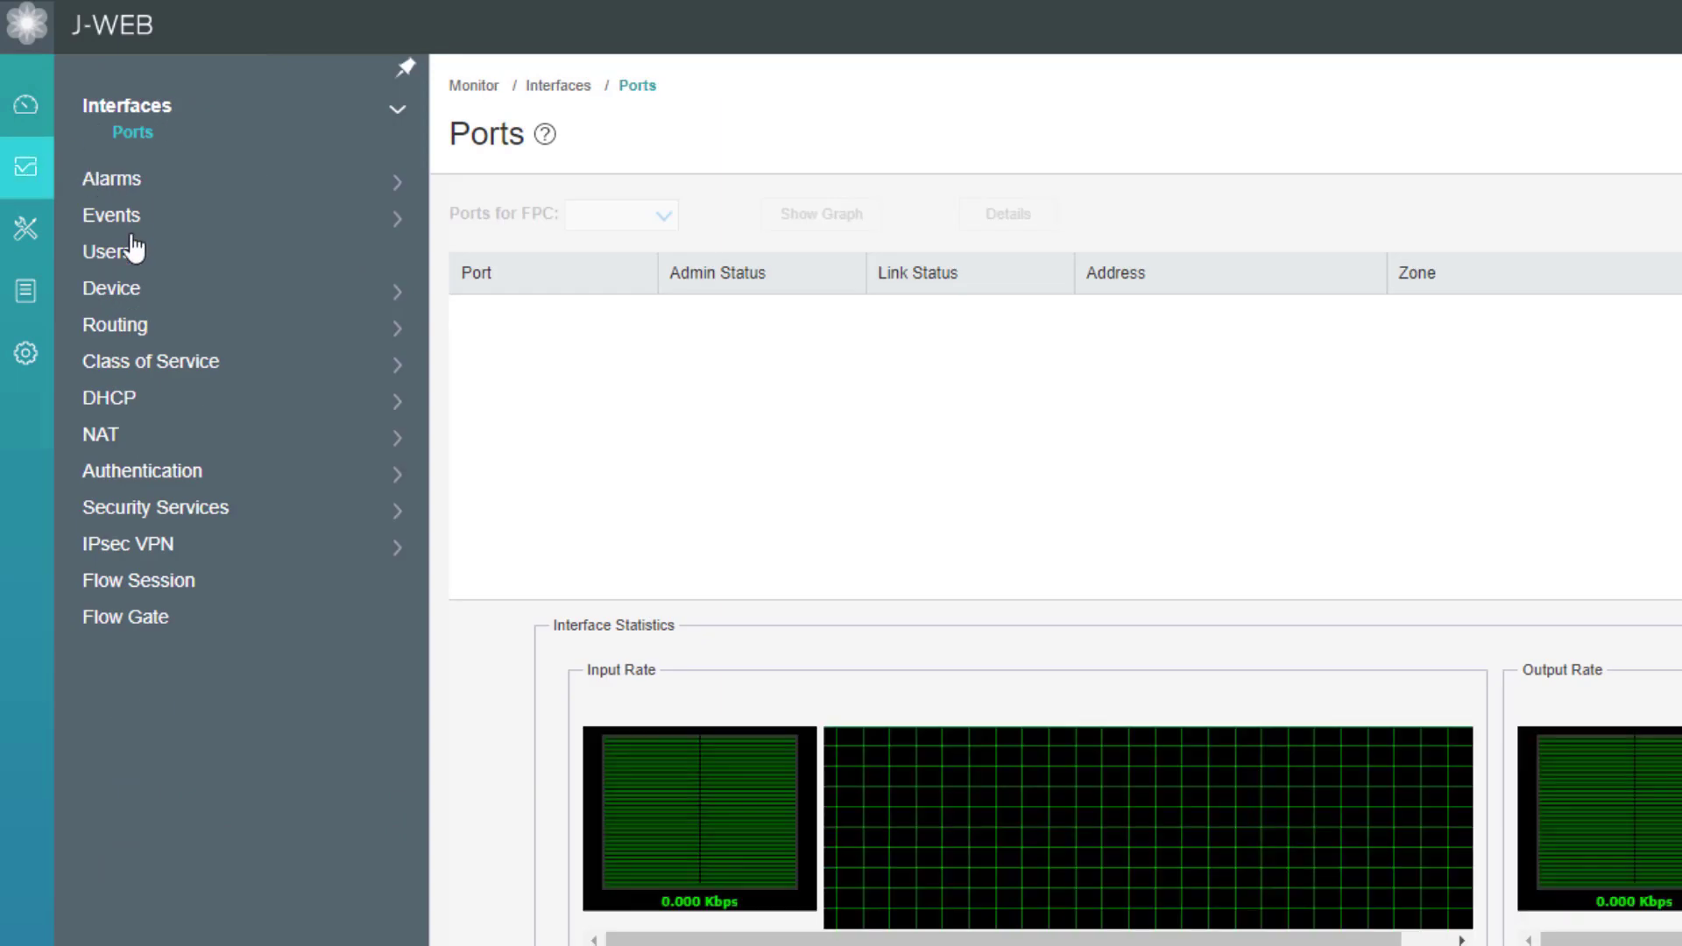
left_click(136, 337)
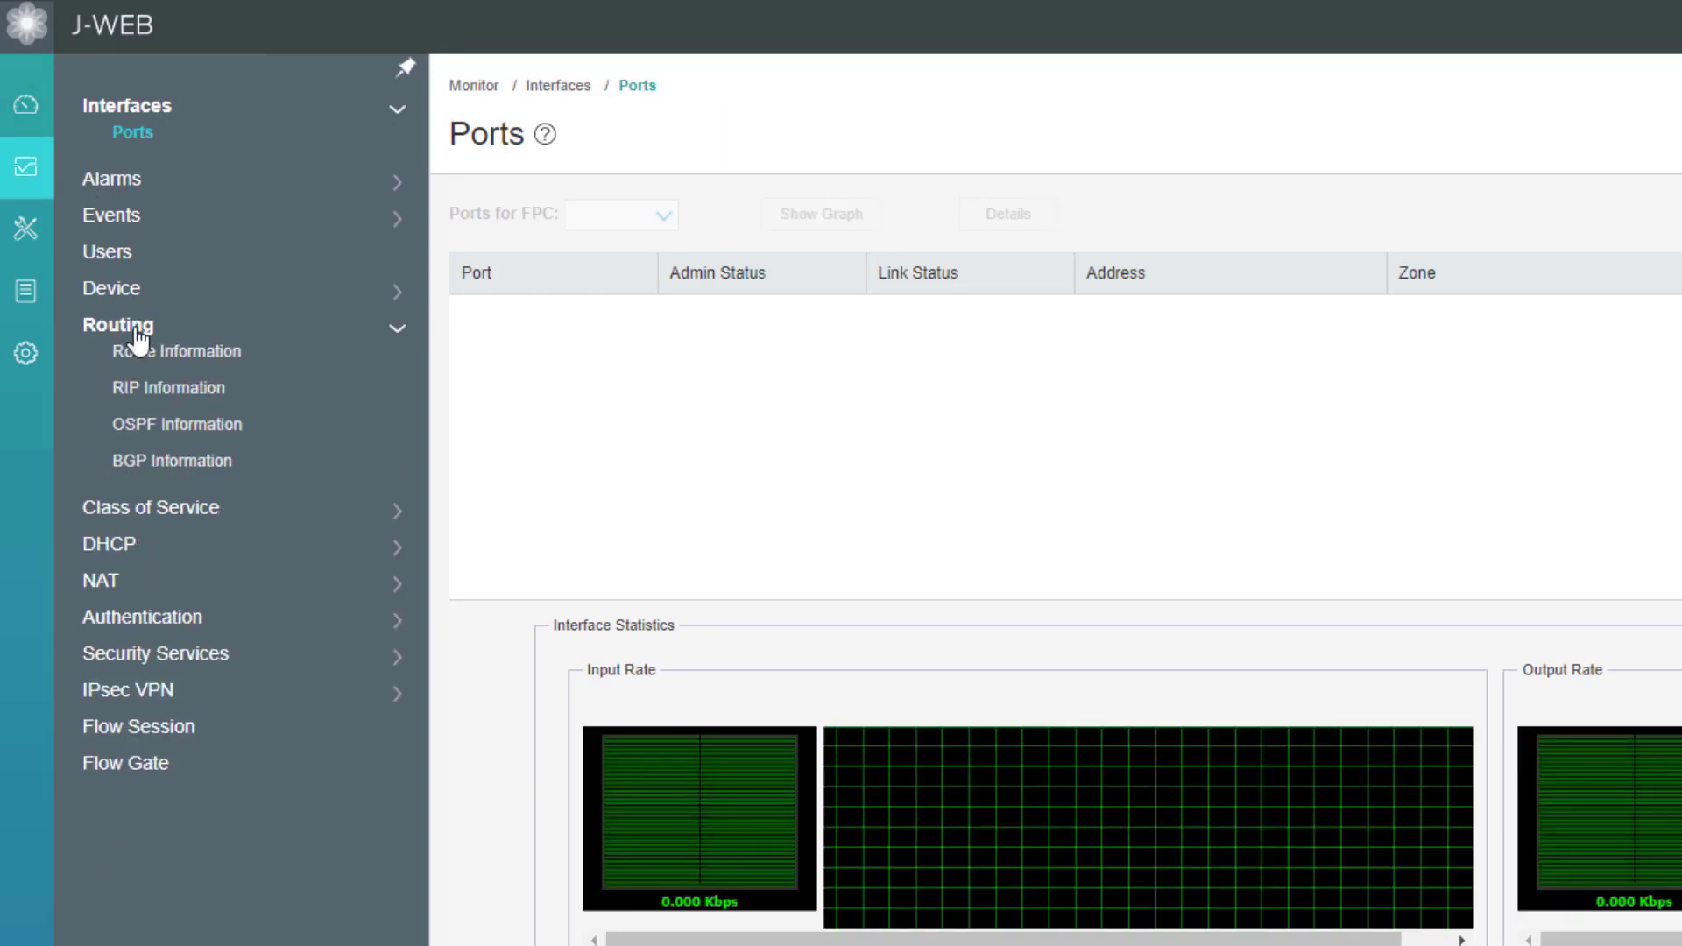
left_click(163, 470)
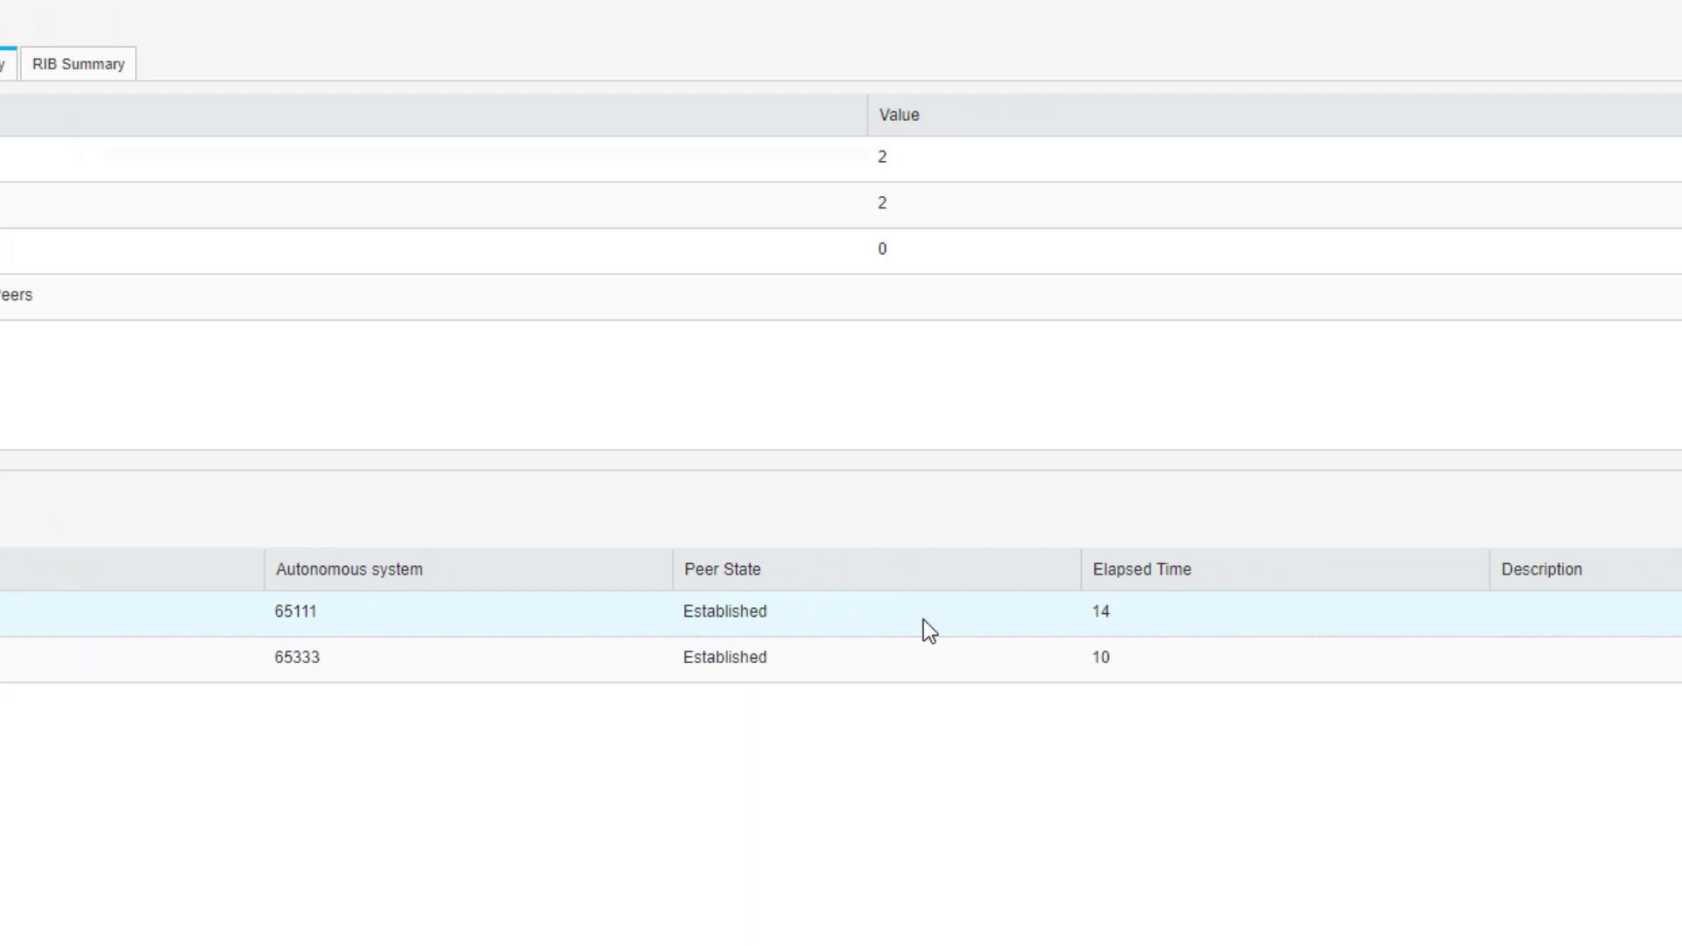
left_click(1532, 531)
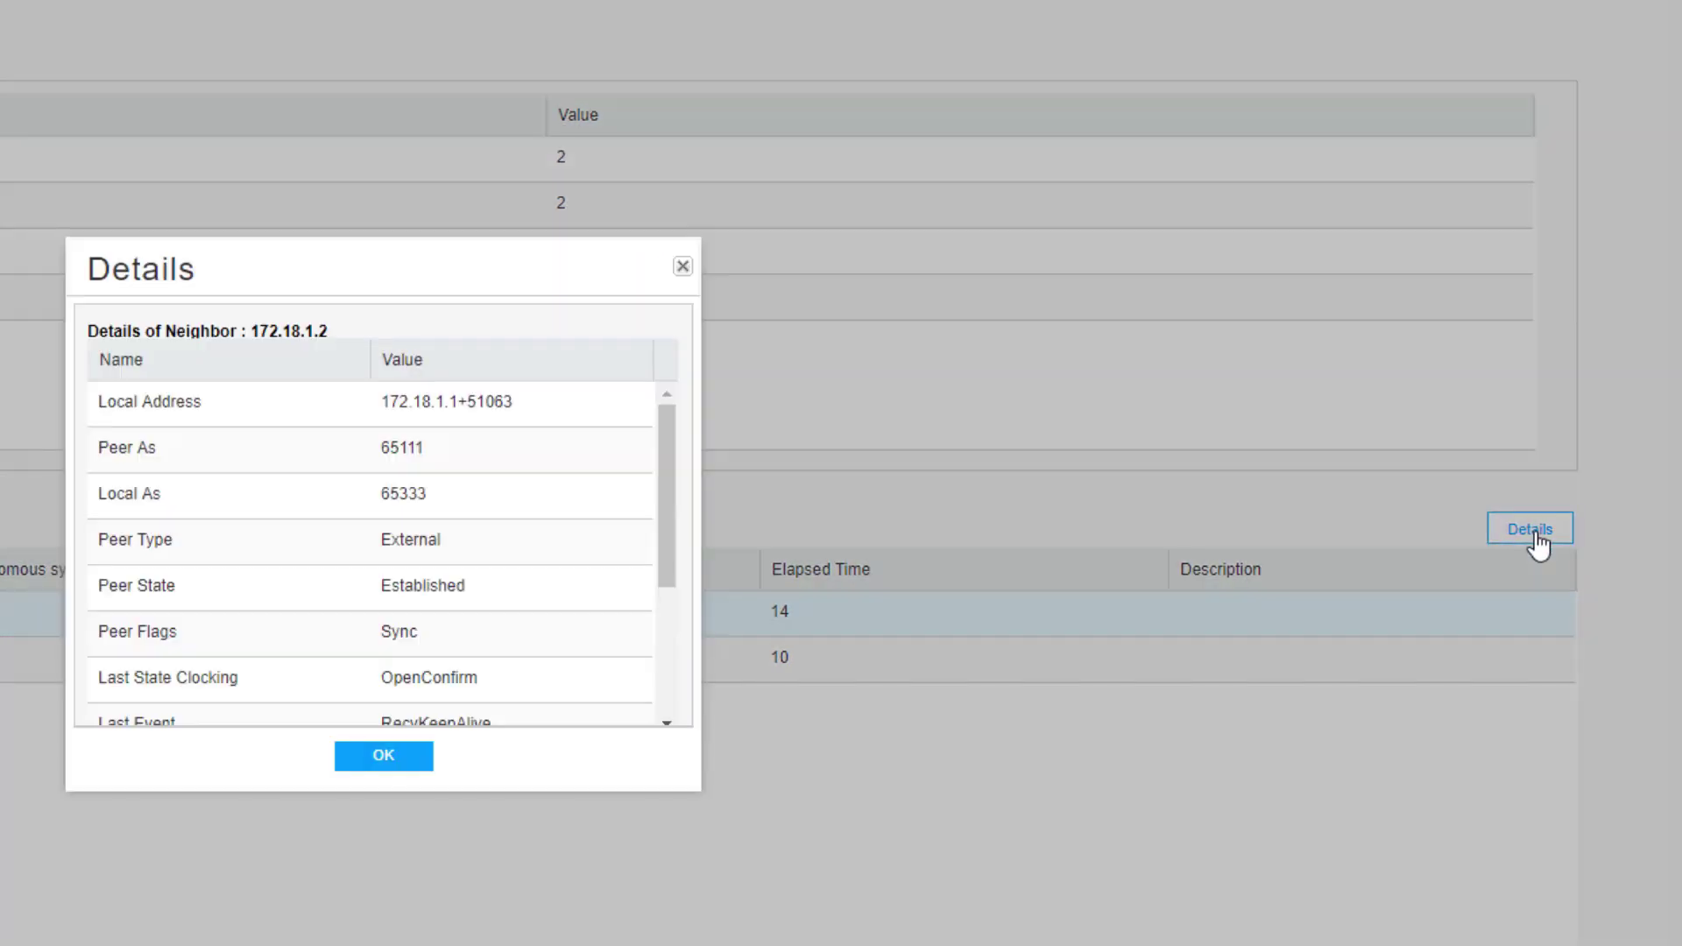
left_click_drag(663, 537, 659, 492)
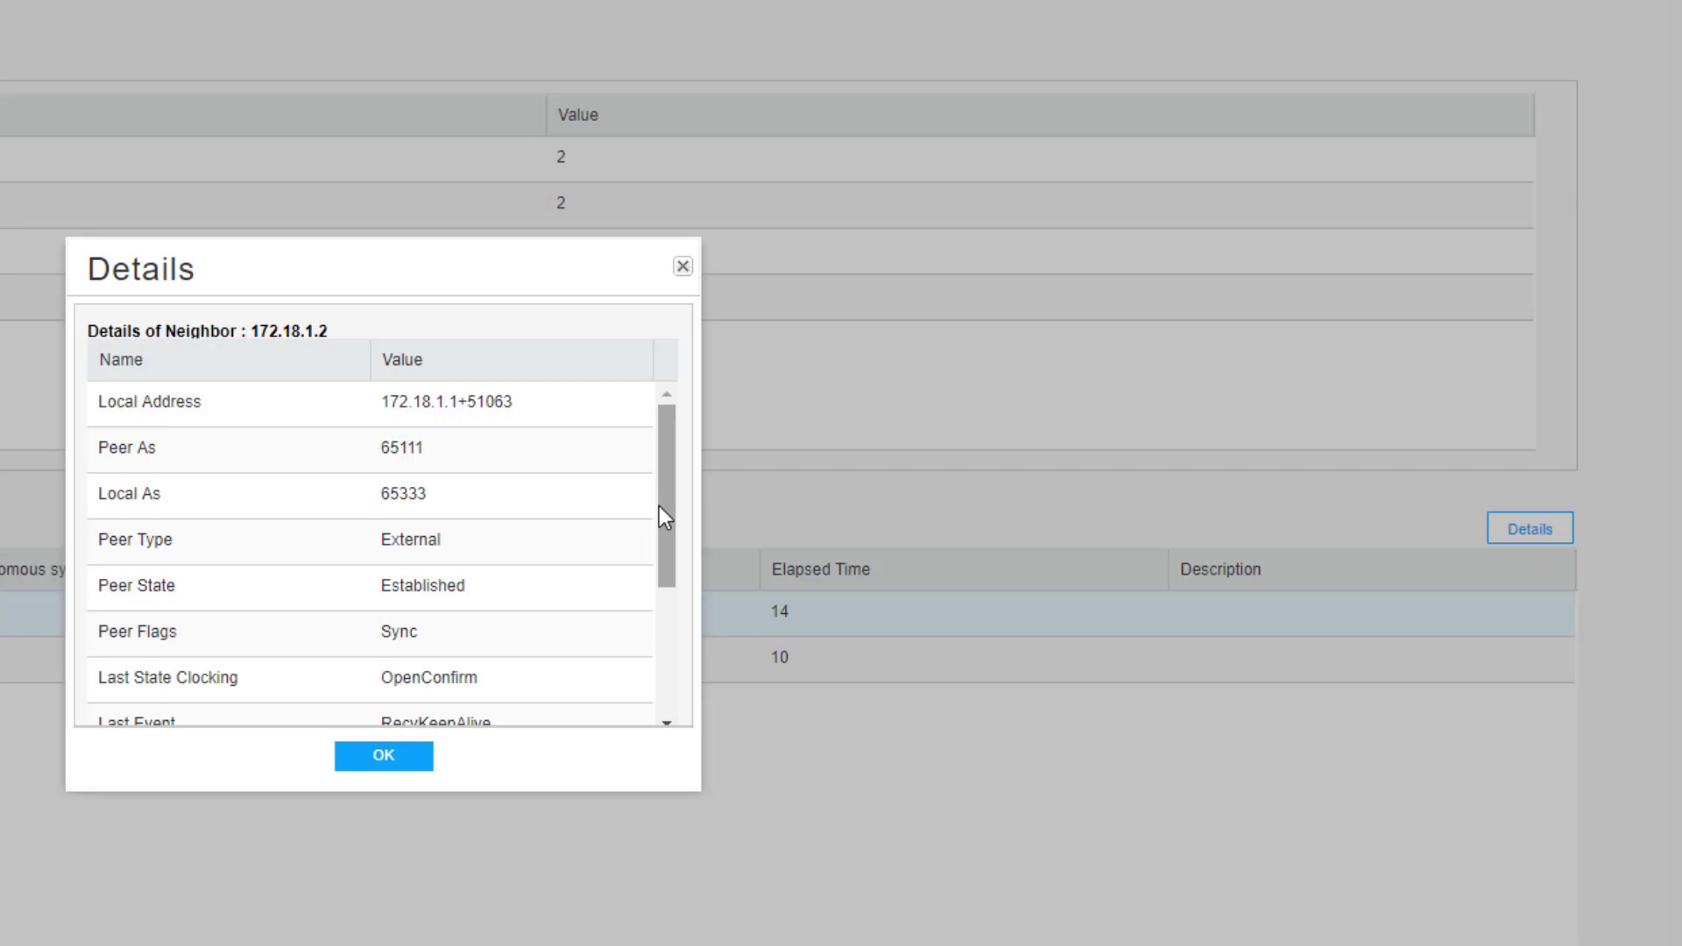
left_click(683, 266)
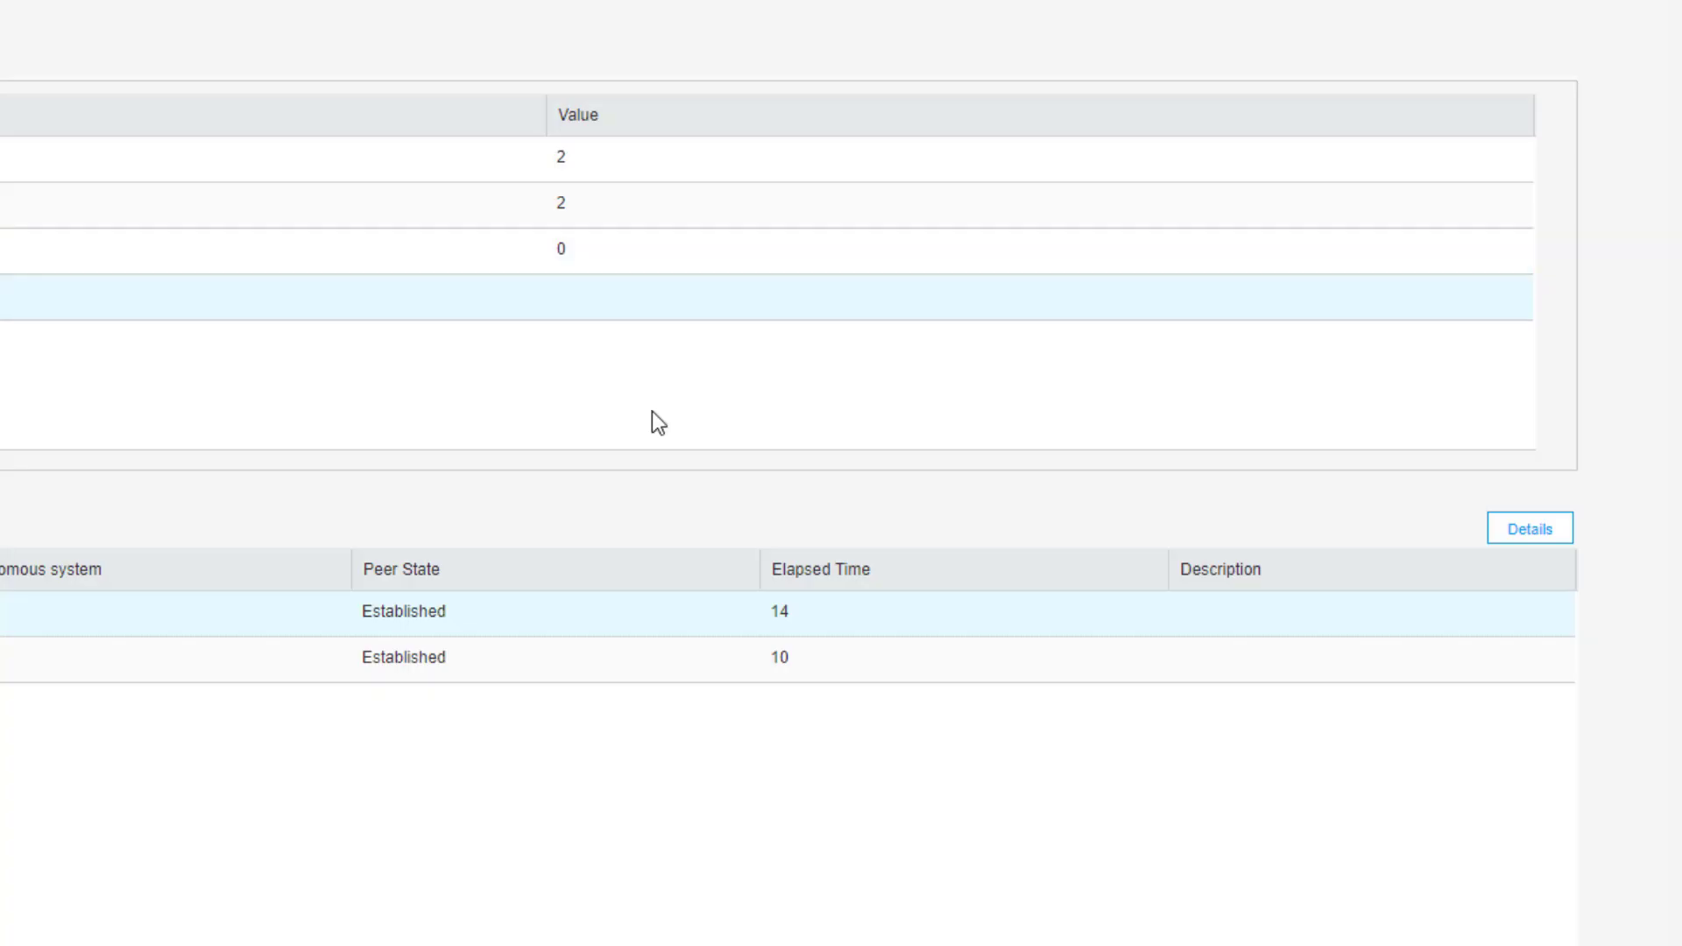
- Check neighbor 192.168.200.2's details, then view the RIB summary
left_click(562, 658)
left_click(1515, 536)
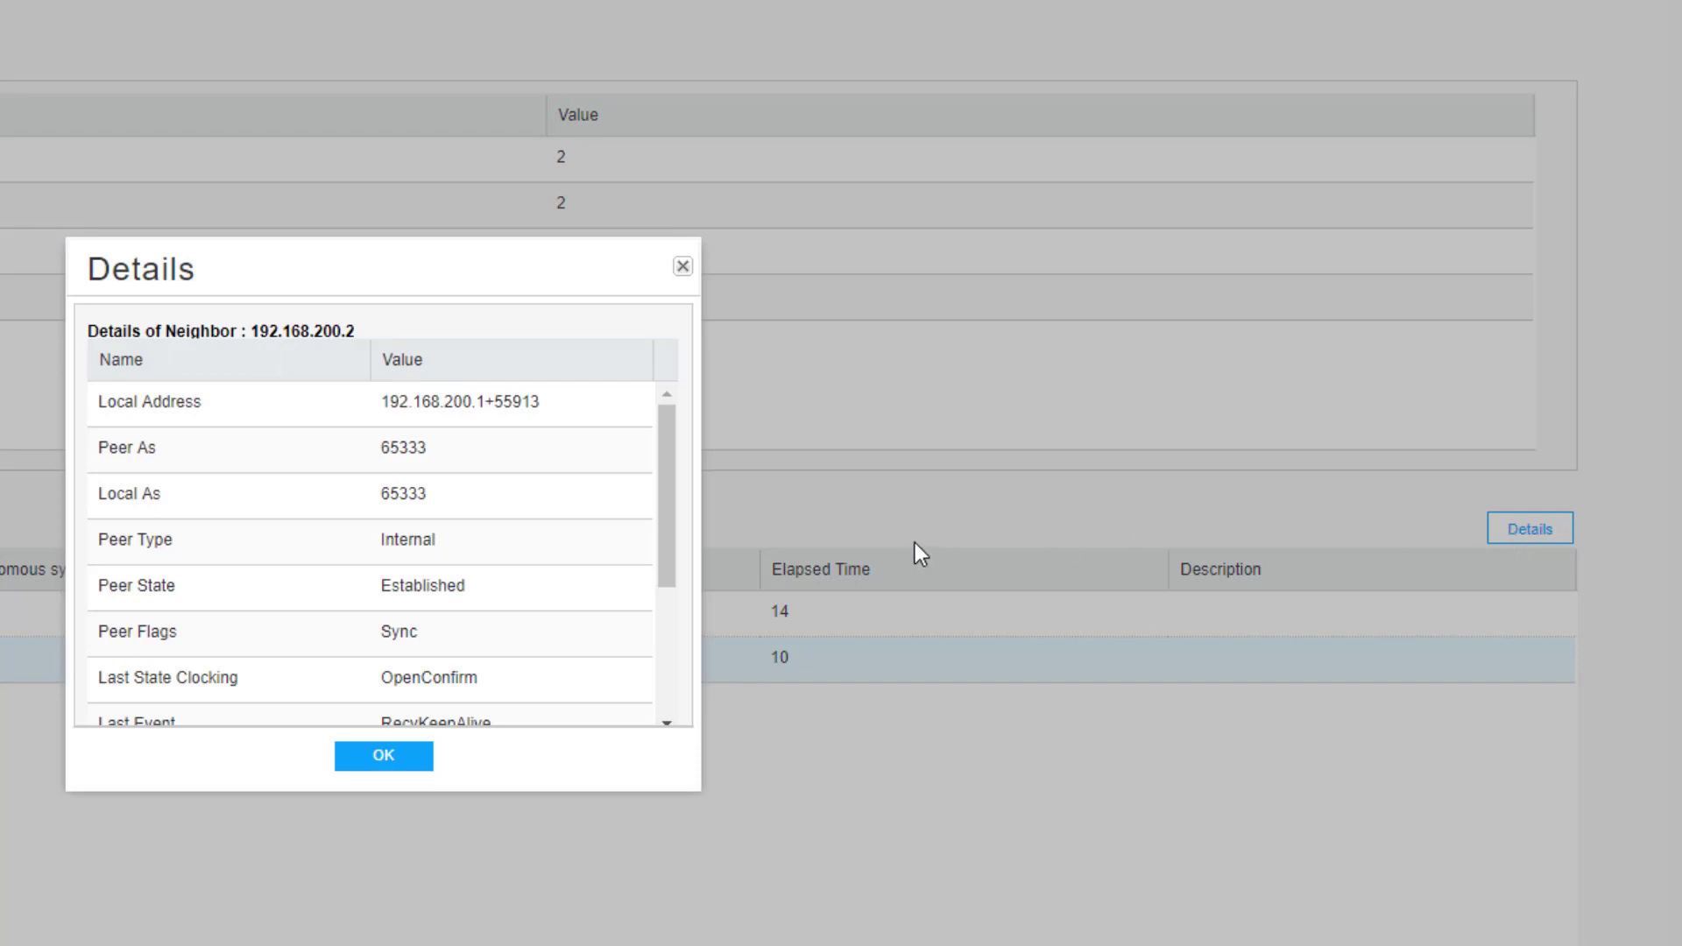
left_click_drag(671, 491, 675, 655)
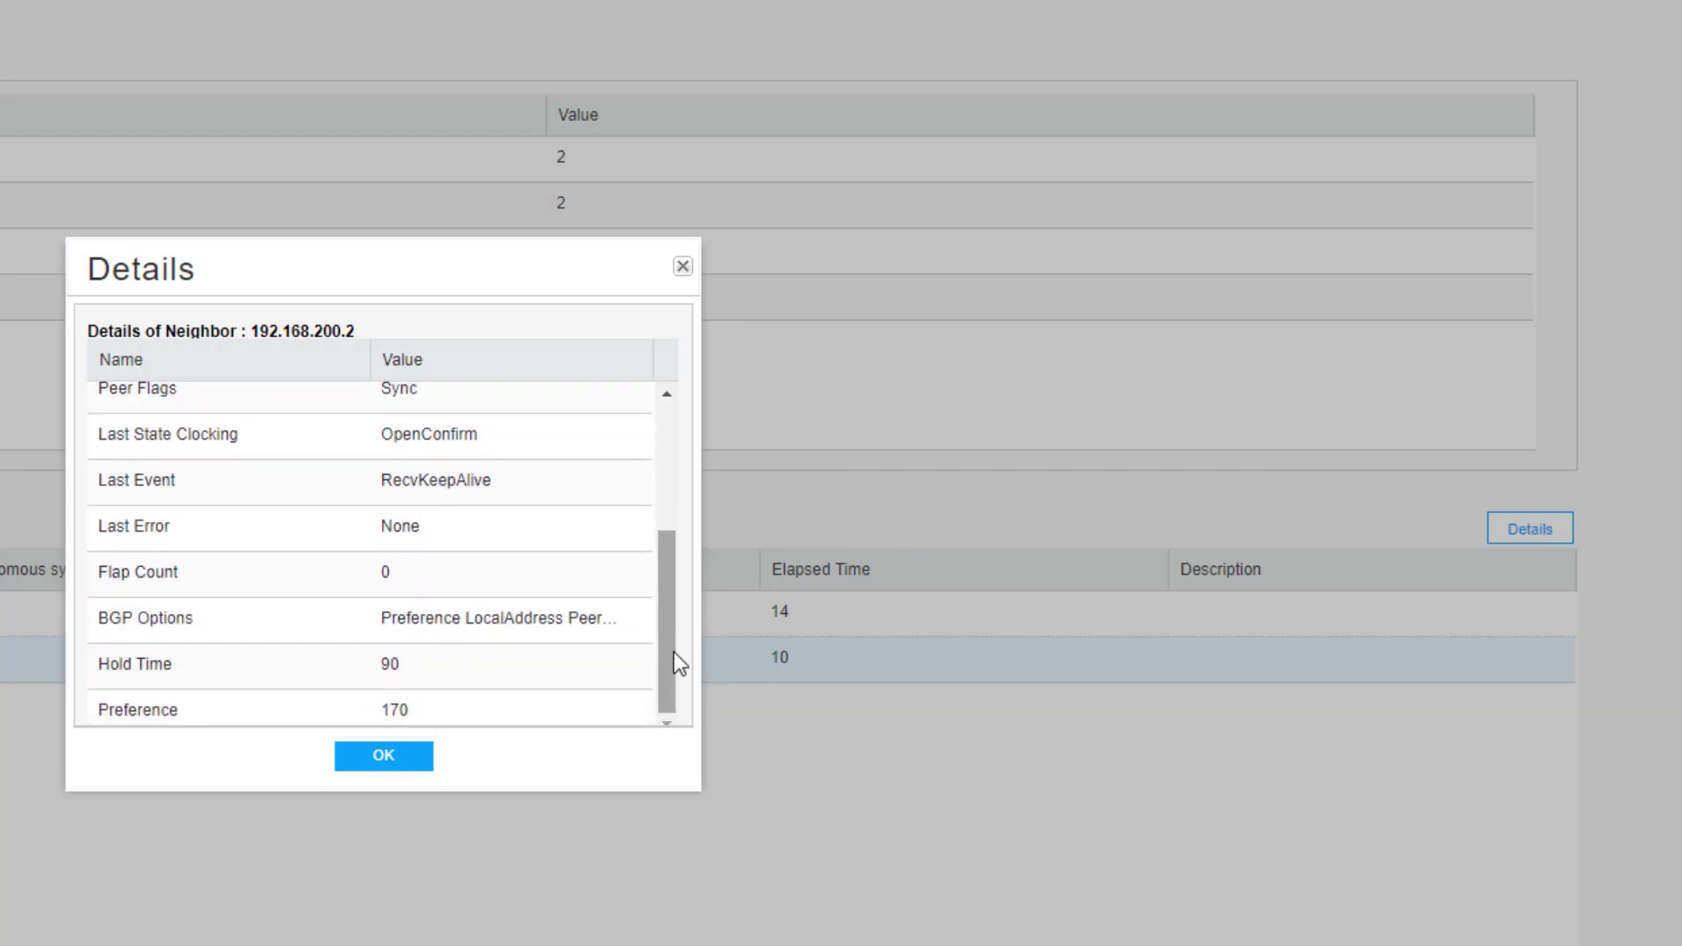
left_click(426, 766)
left_click(191, 70)
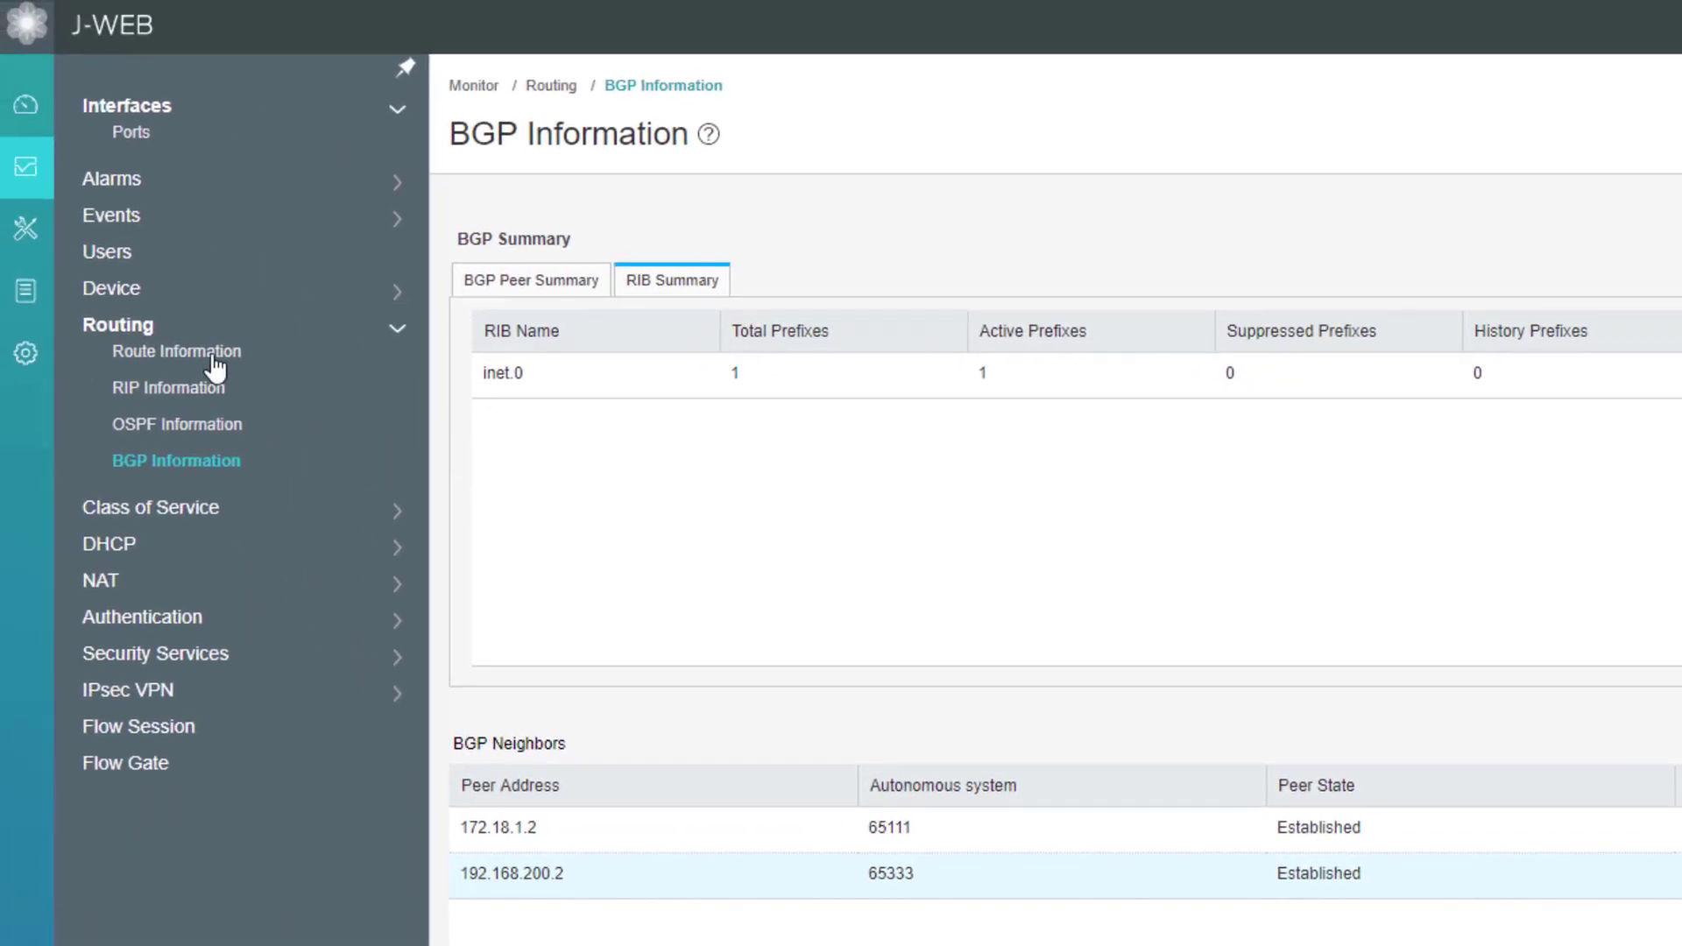
- Filter the Route Information table by protocol bgp
left_click(214, 355)
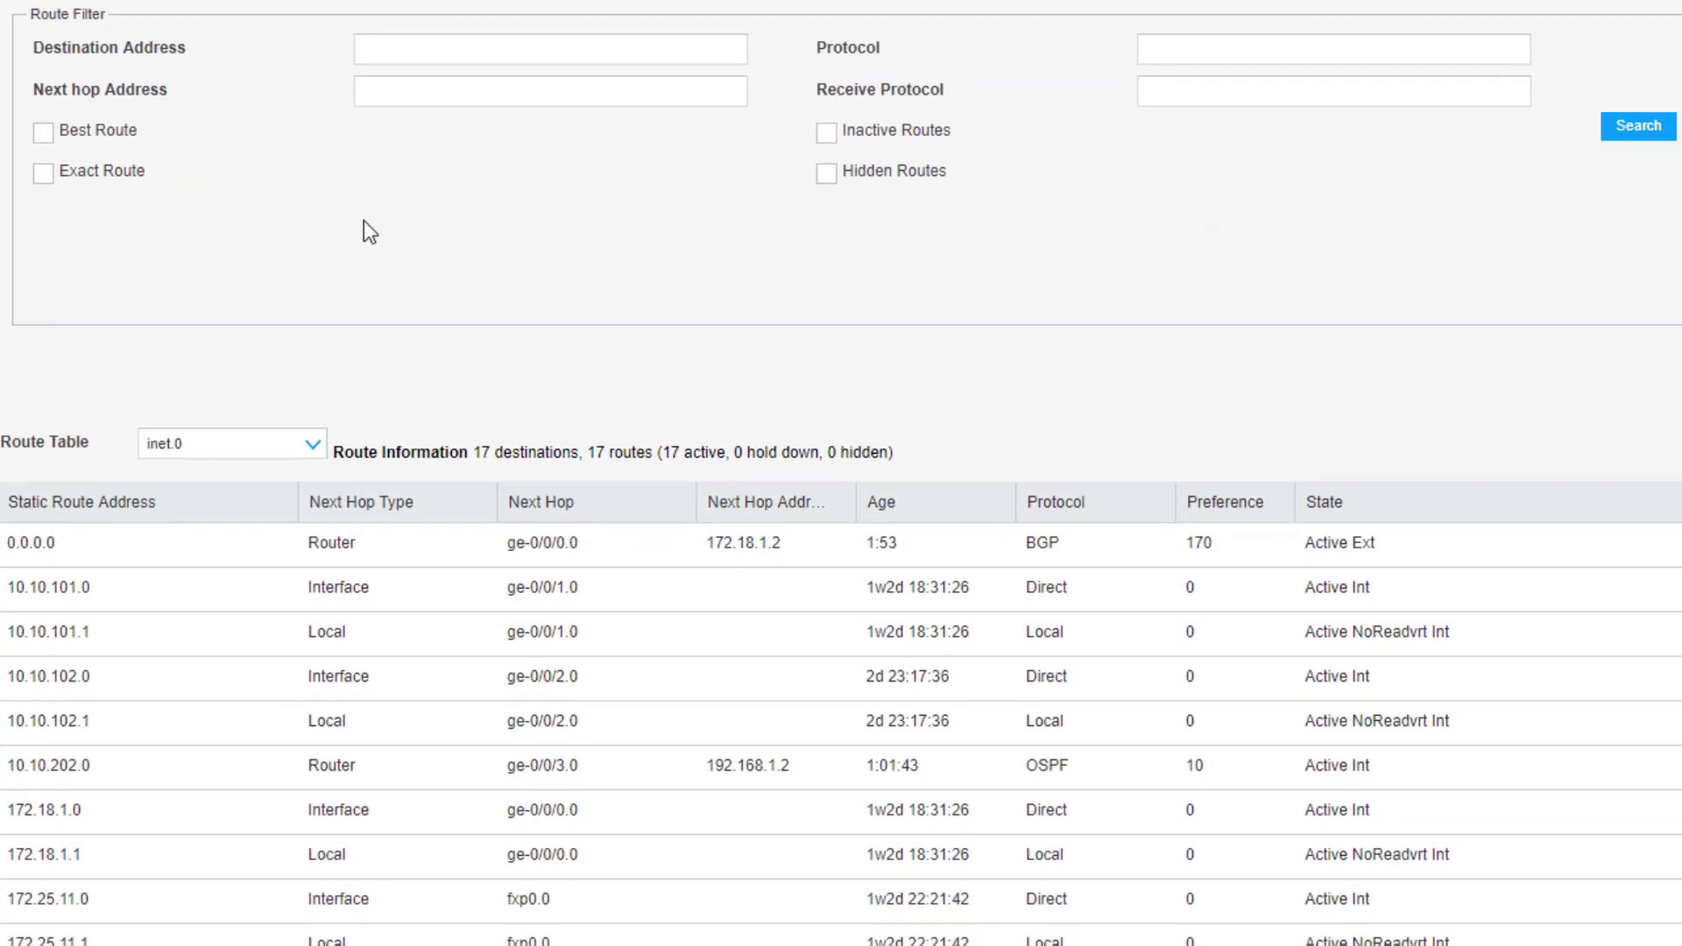
left_click(1295, 57)
type("bgp")
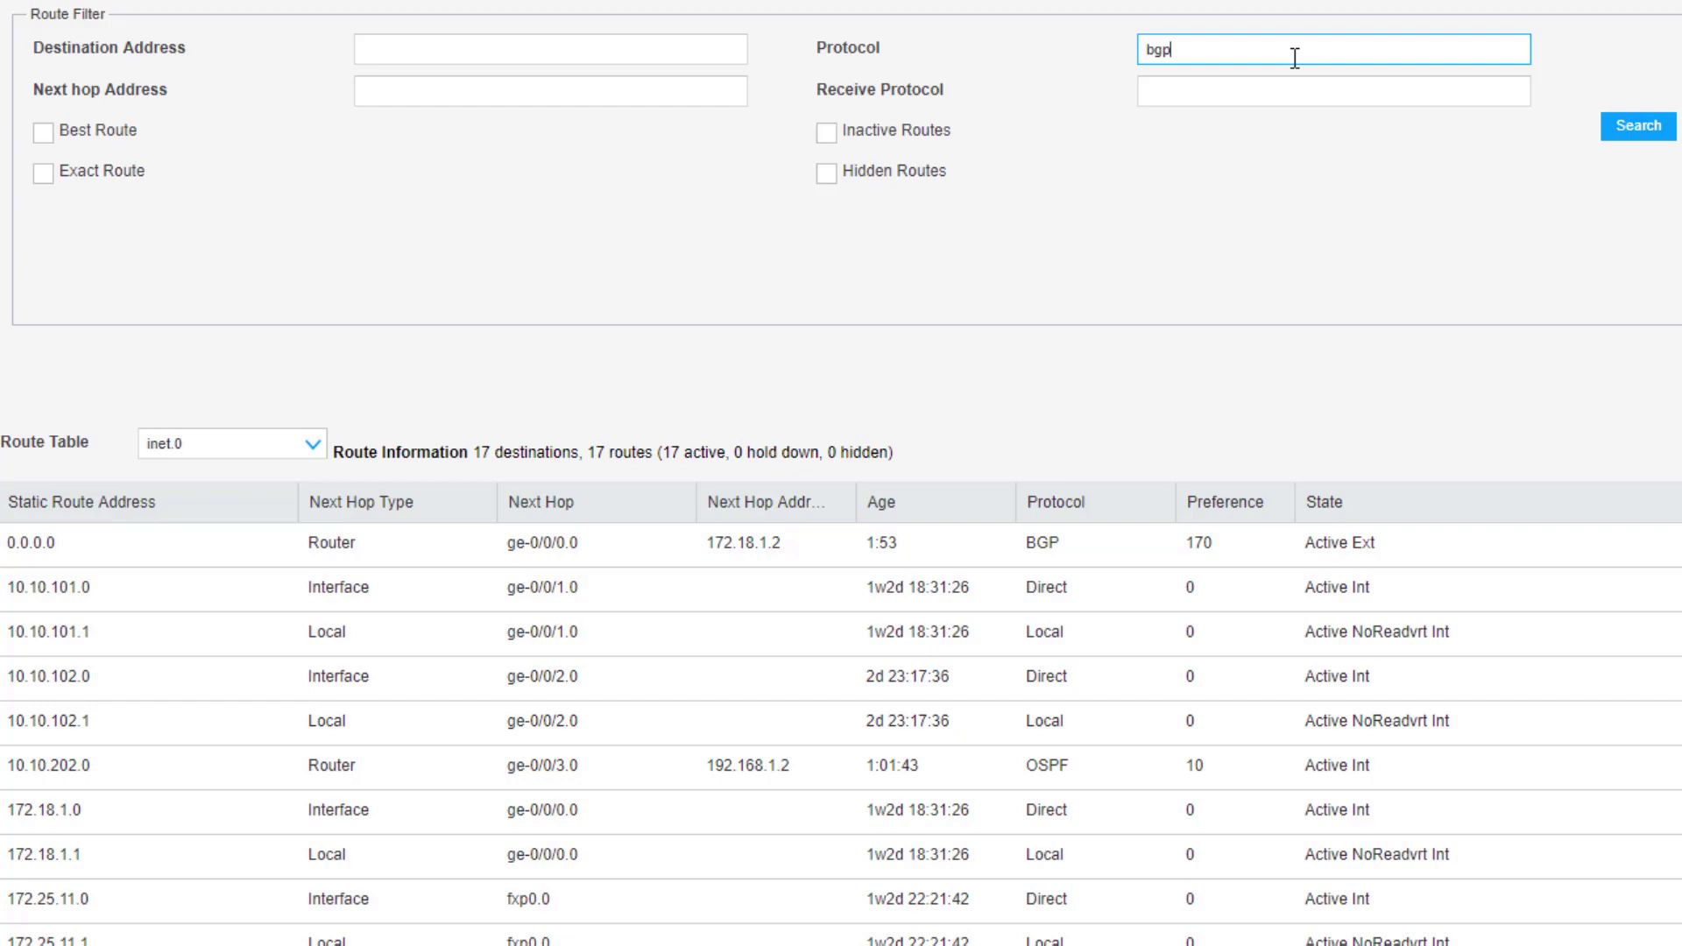
left_click(1640, 131)
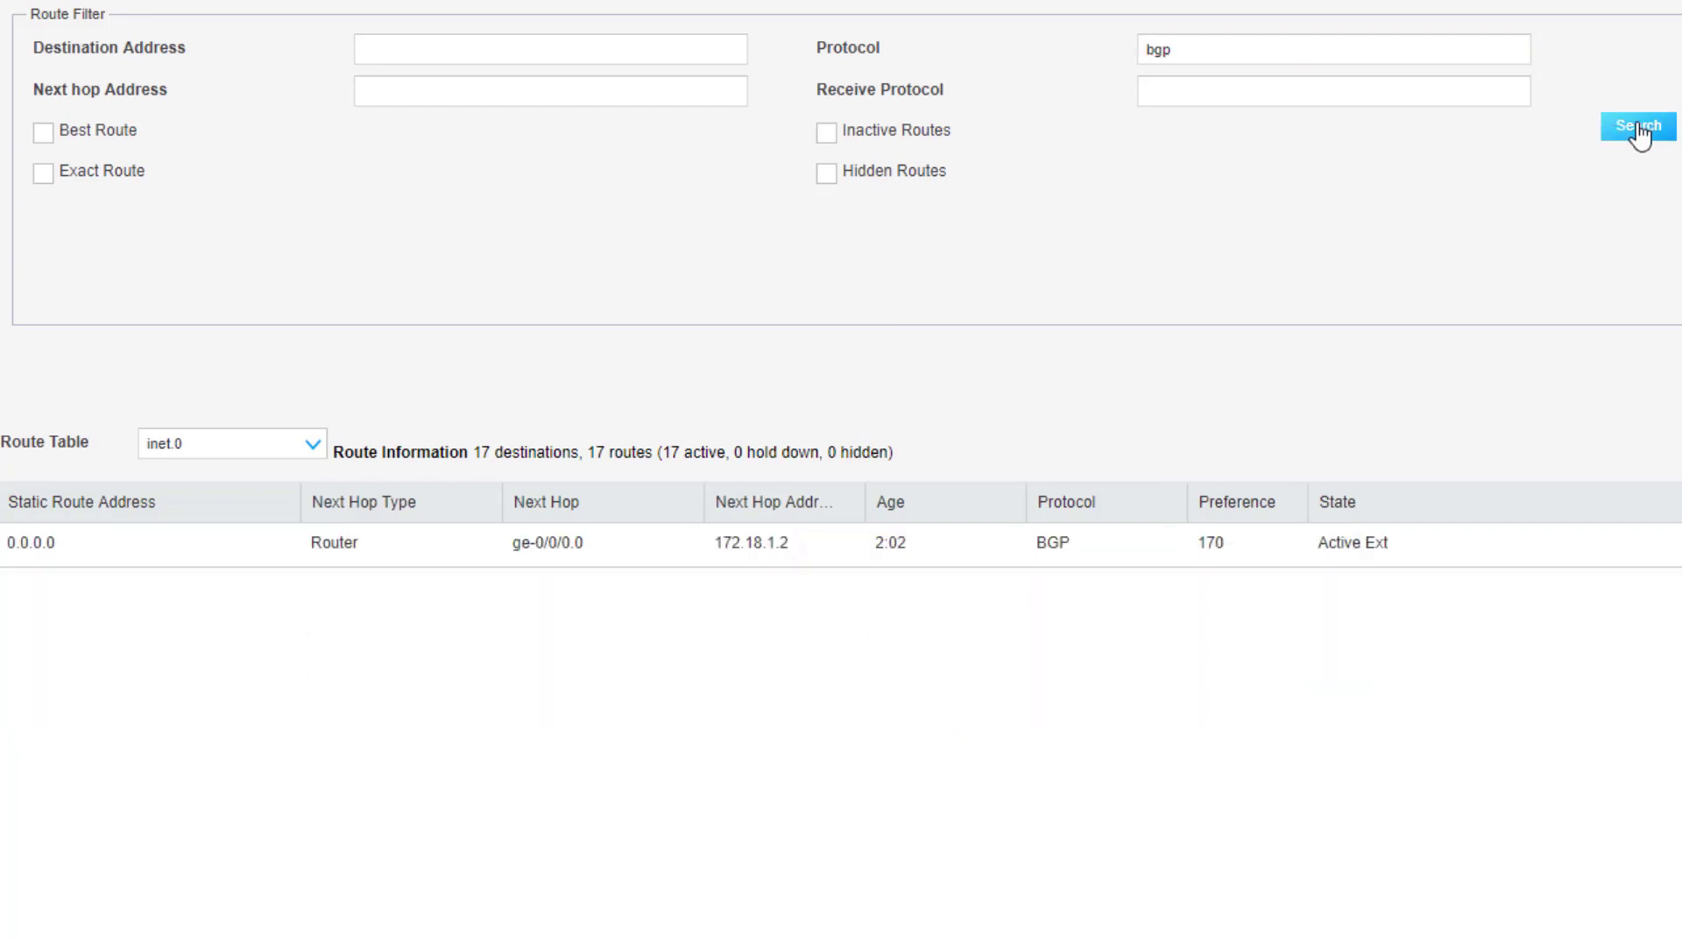
- Replace the protocol filter with receive protocol bgp and search again
double_click(1455, 49)
key("BackSpace")
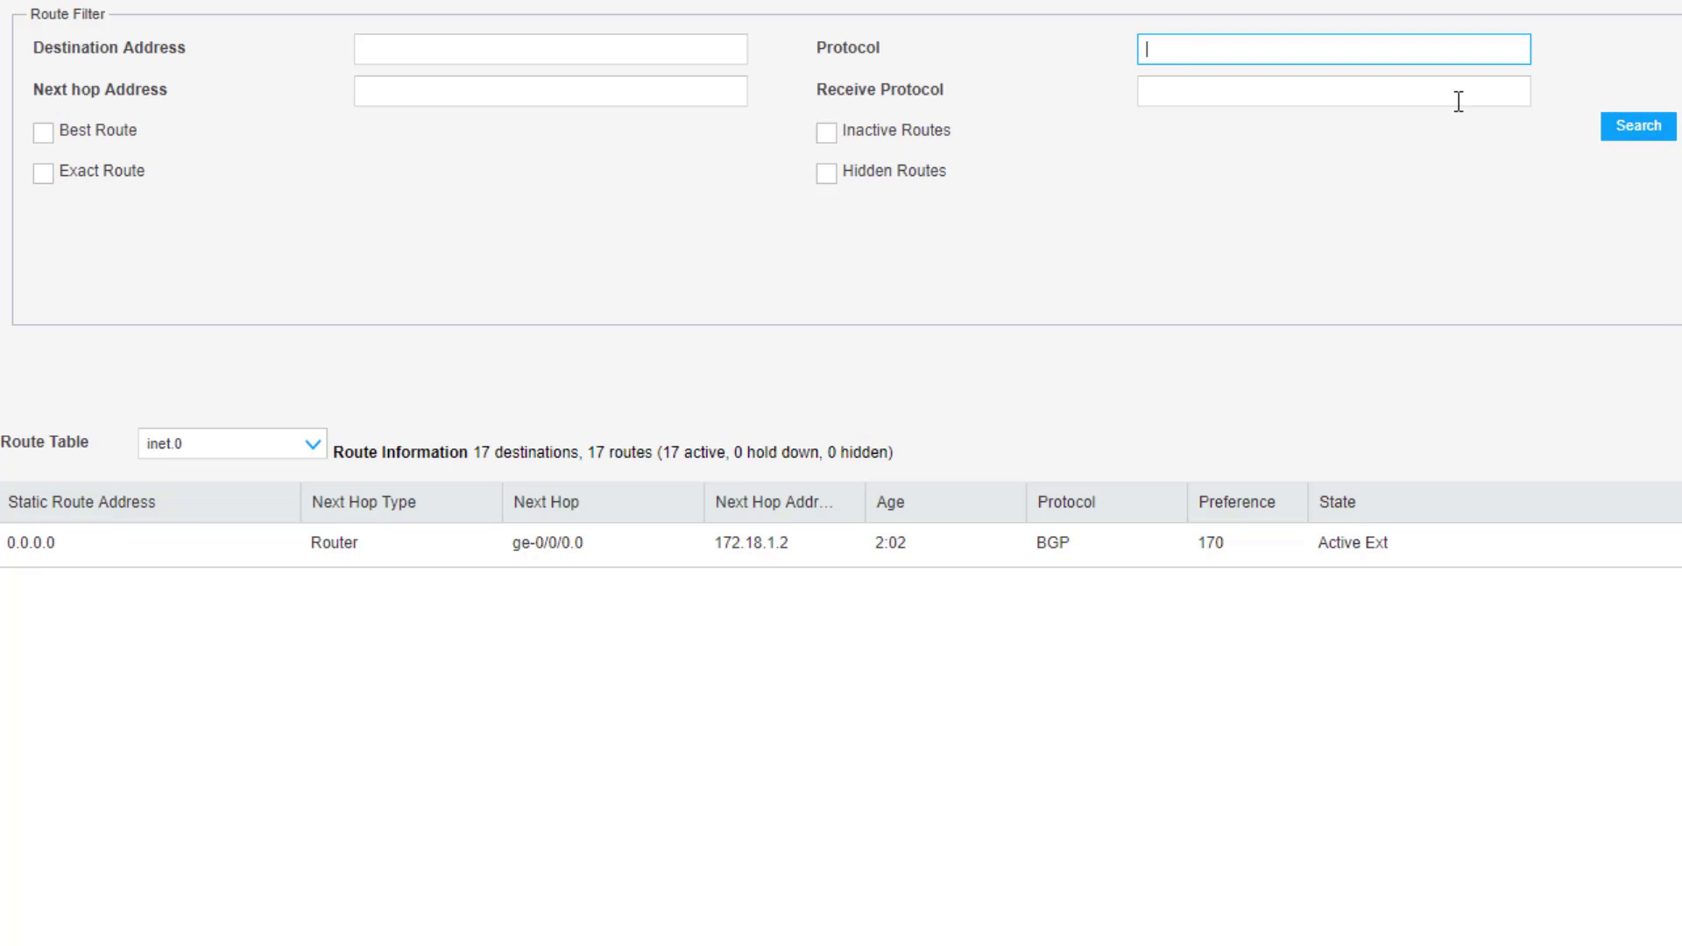
left_click(1227, 96)
type("bgp")
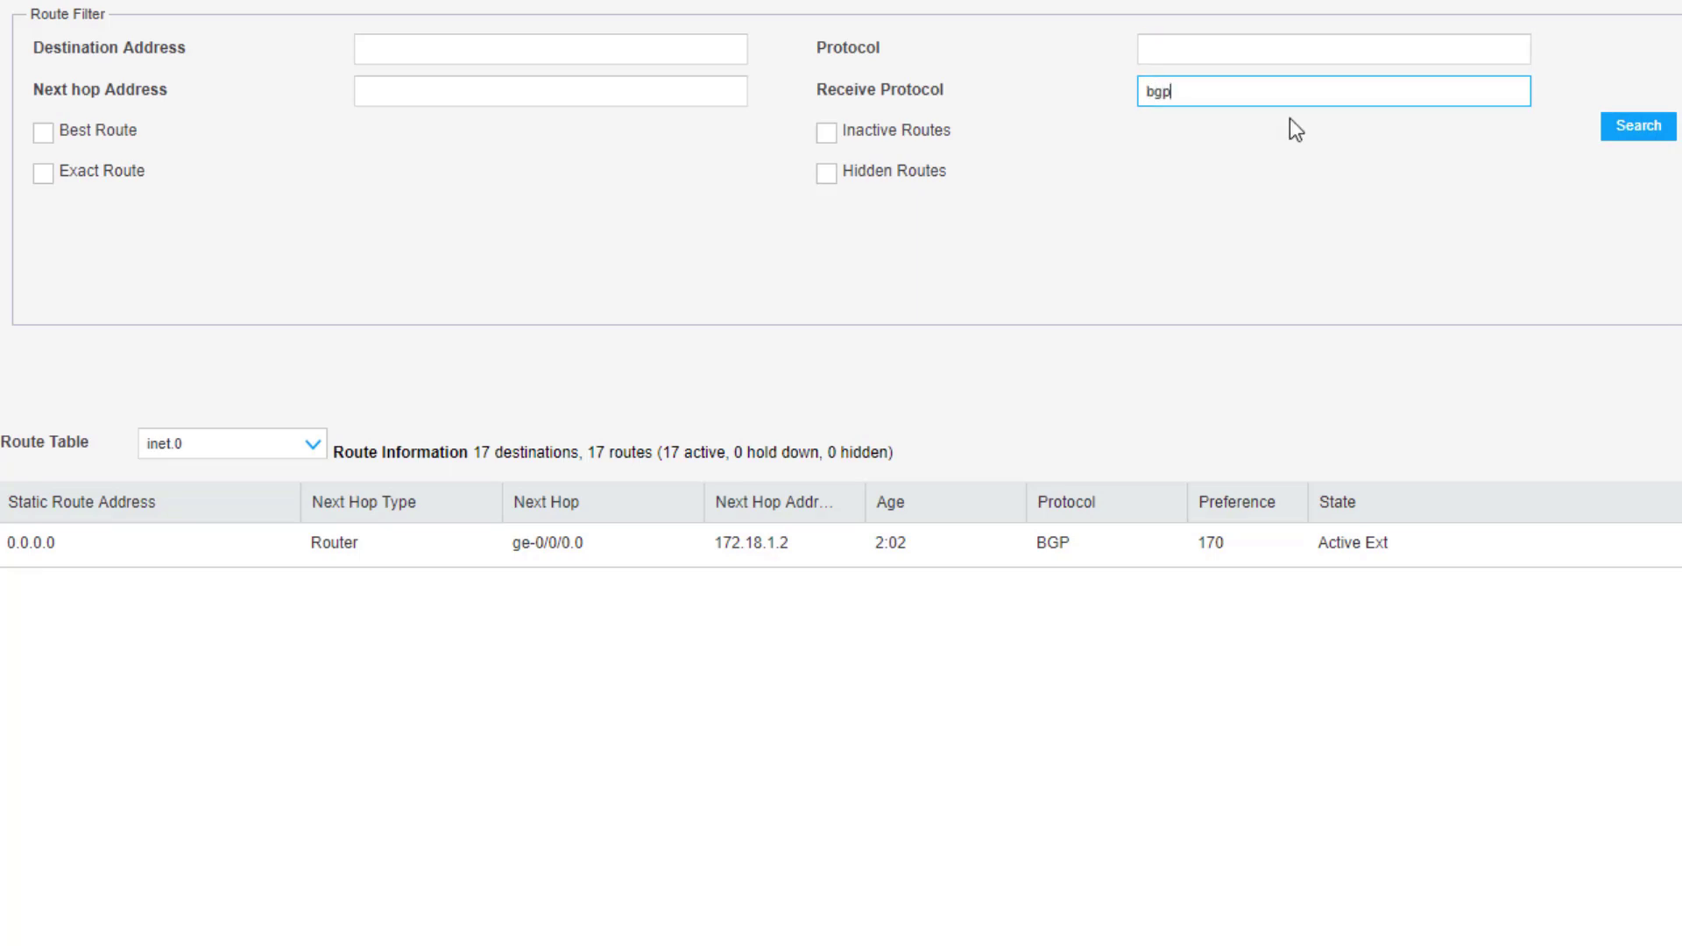
left_click(1613, 127)
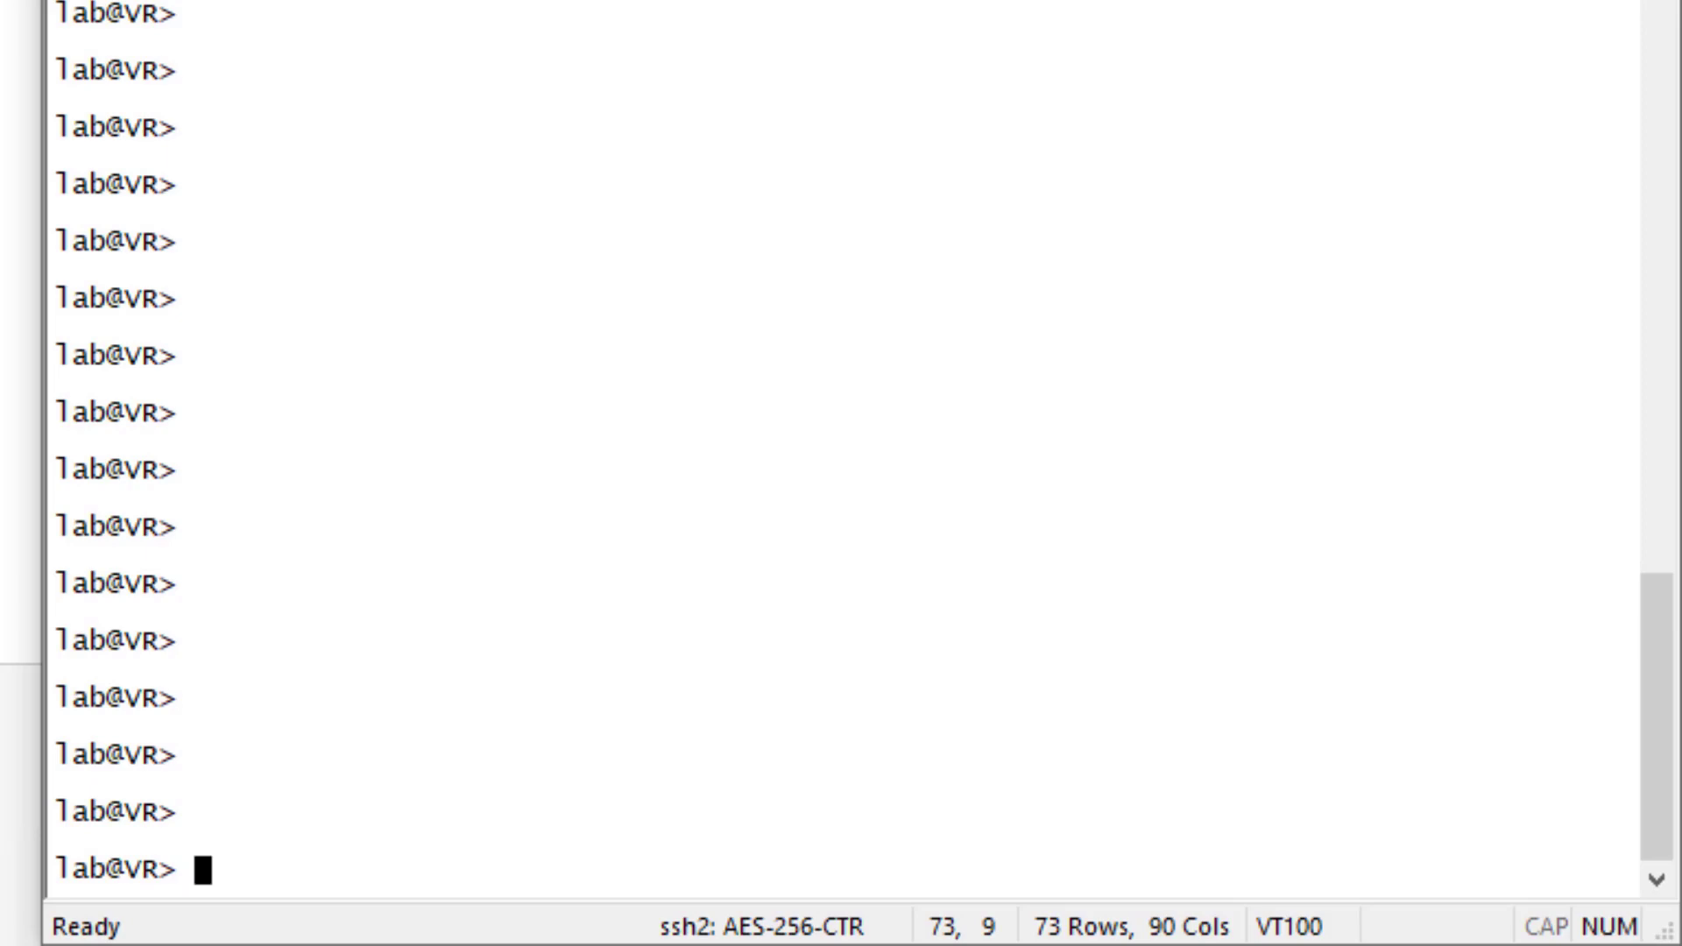
- Ping 8.8.8.8 from routing-instance Users, then stop it
type("ping 8.8.8.8 ")
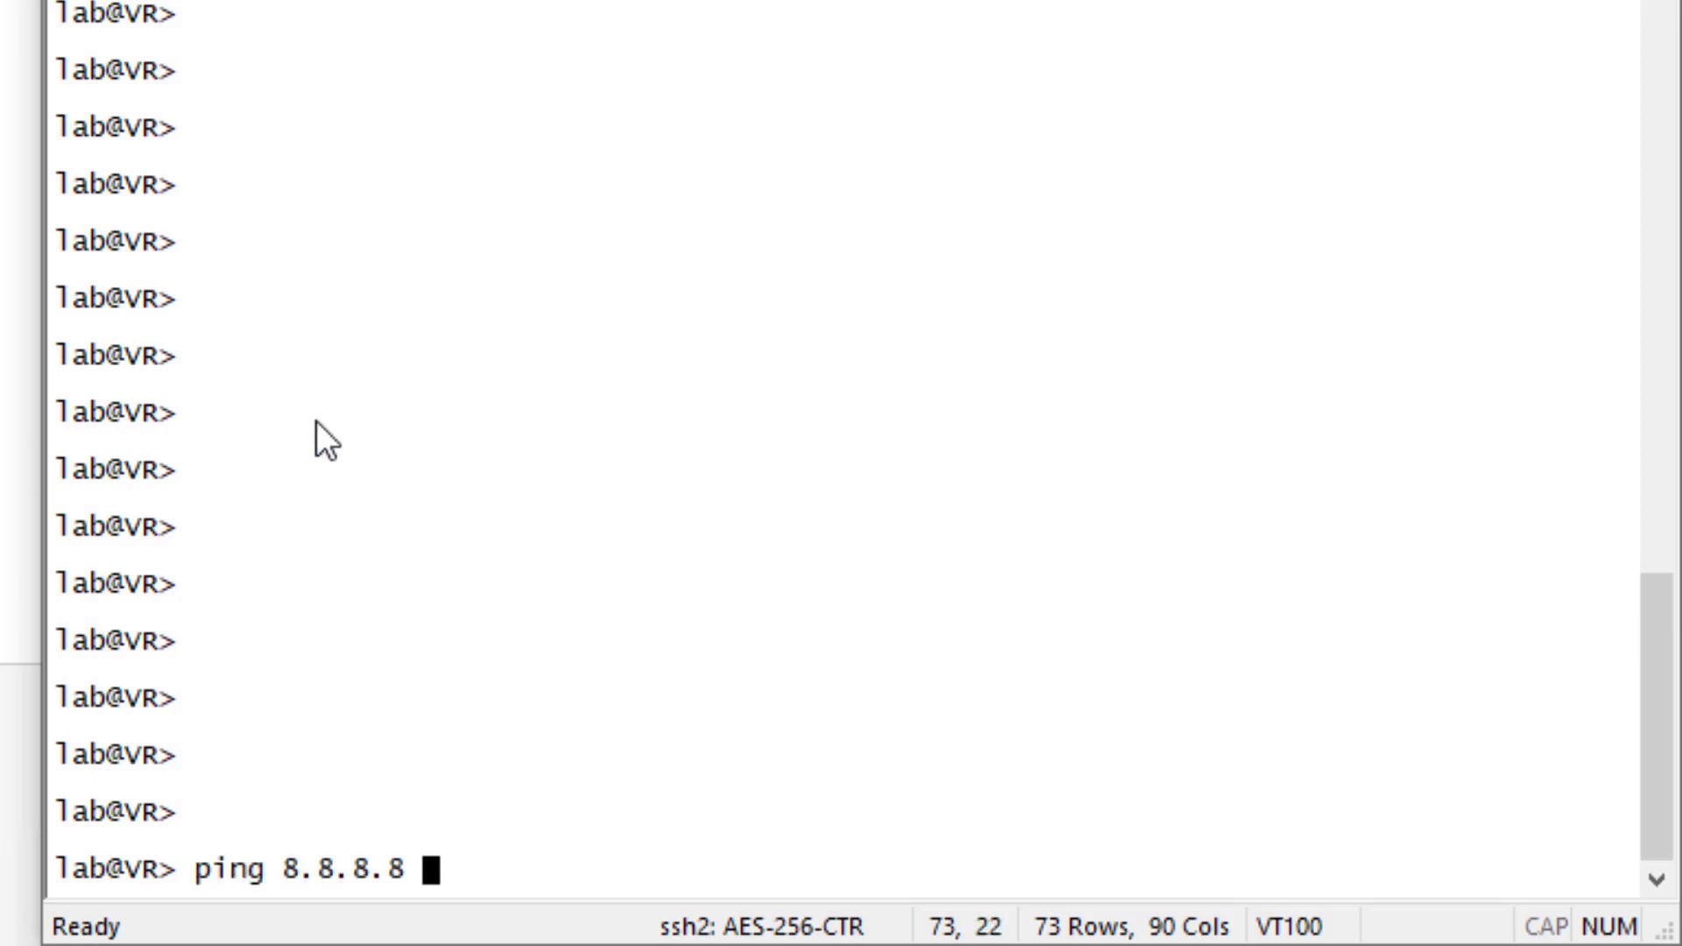
type("routing-instance Users")
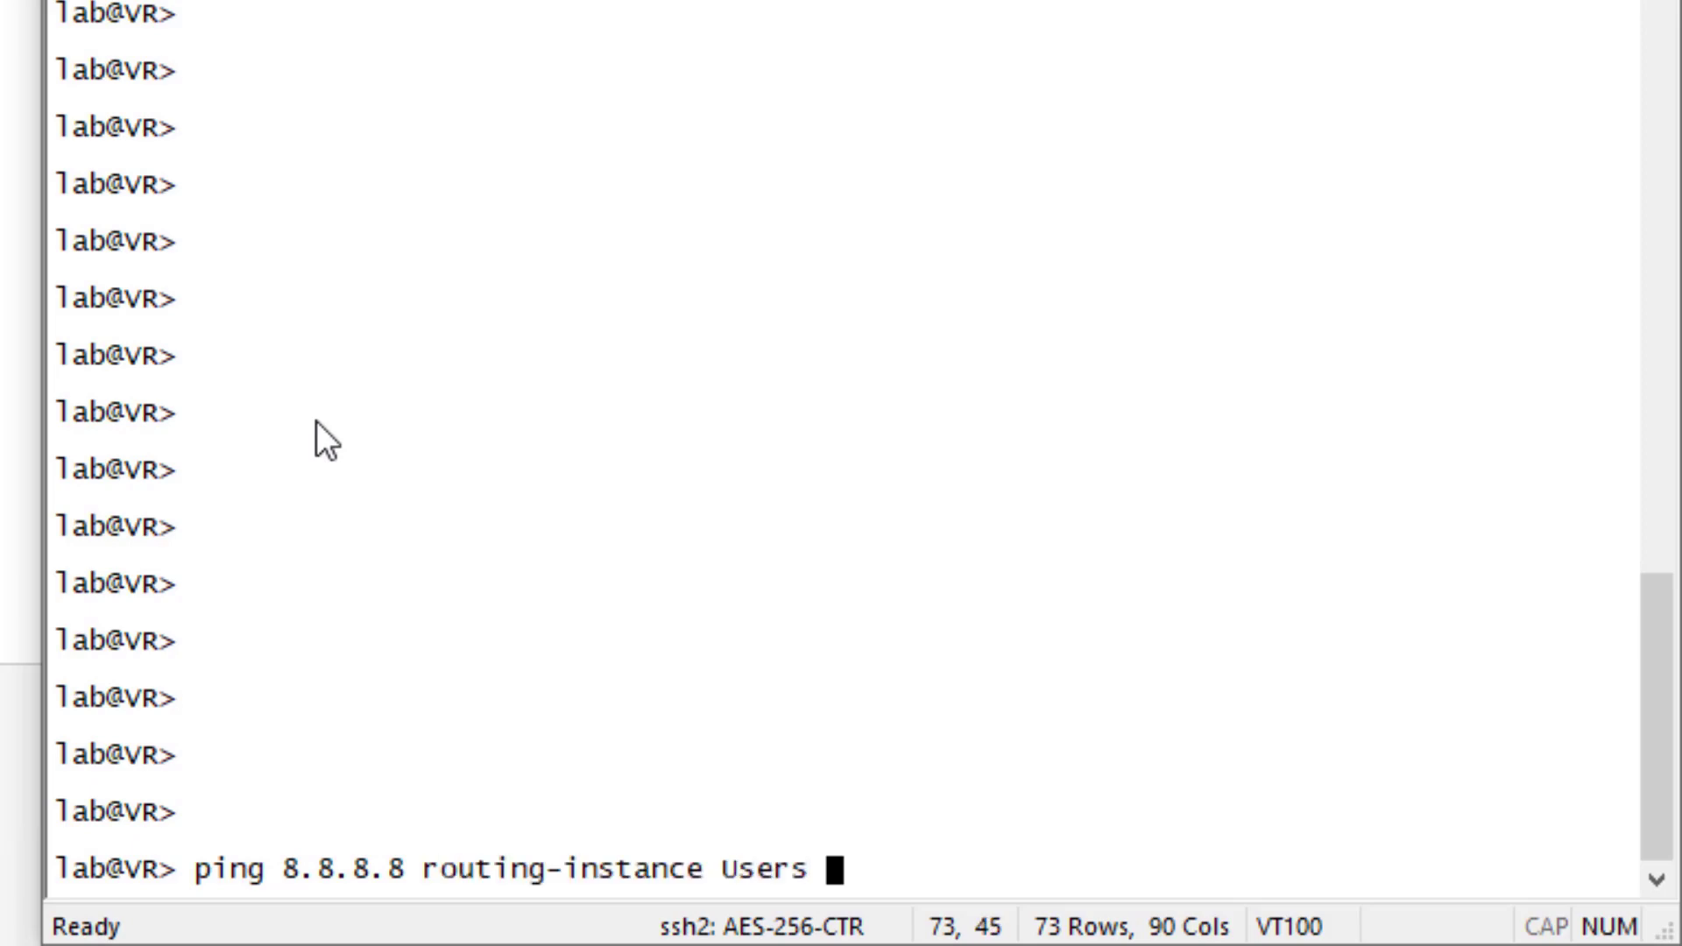
key("Return")
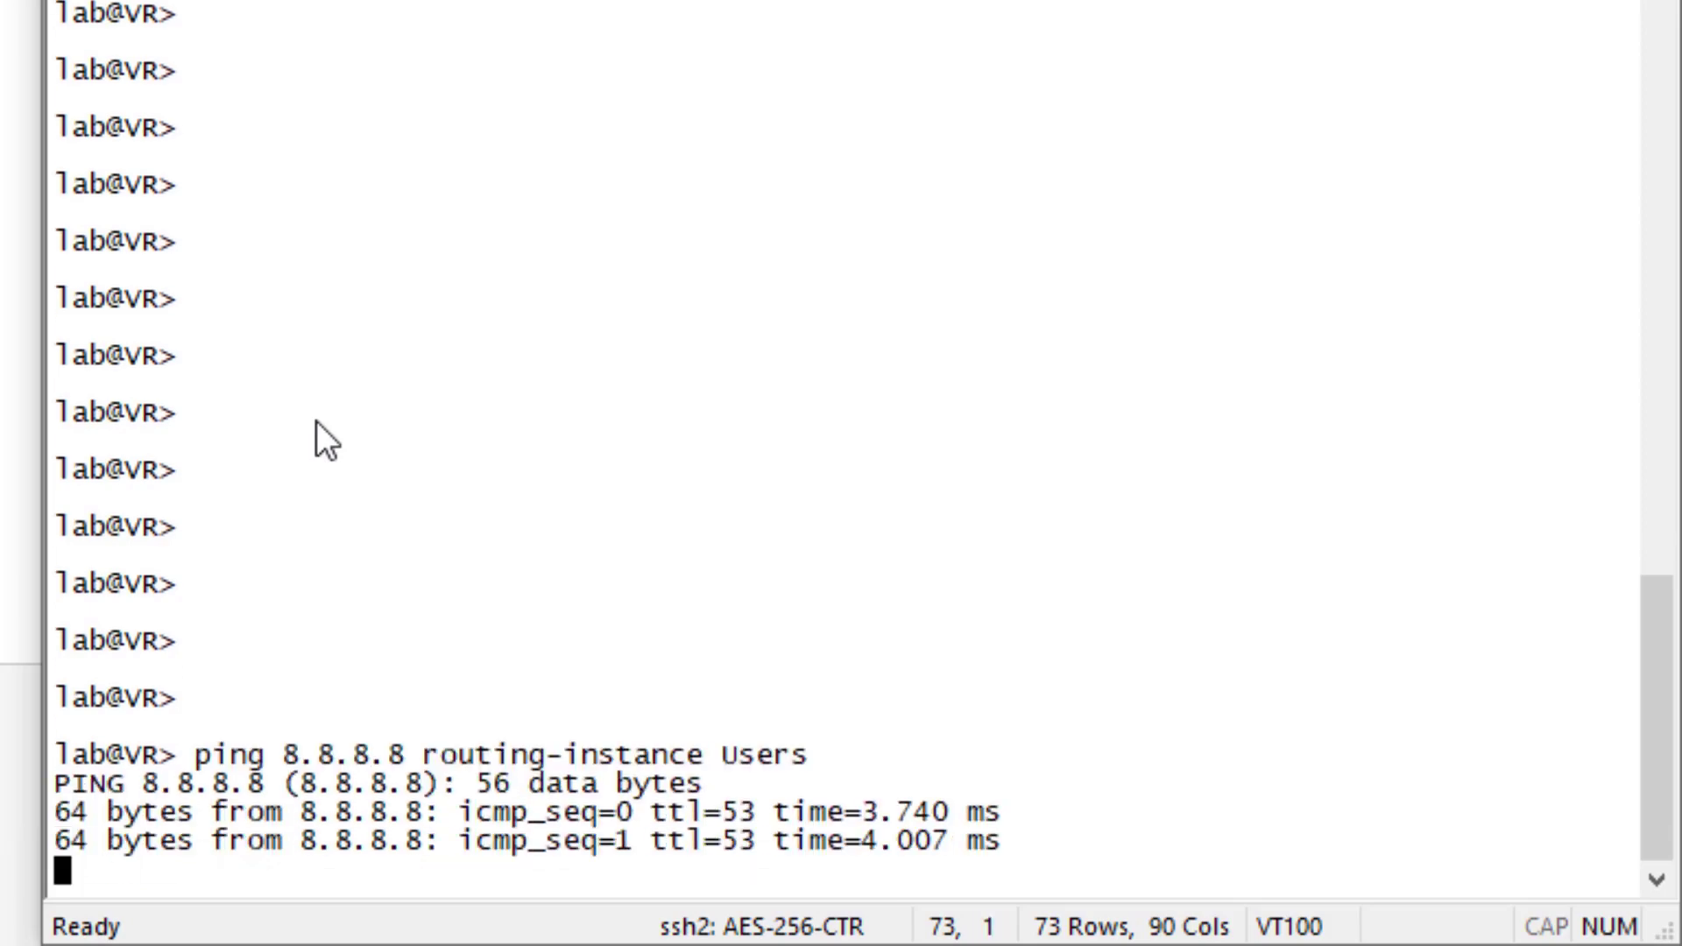
key("ctrl+c")
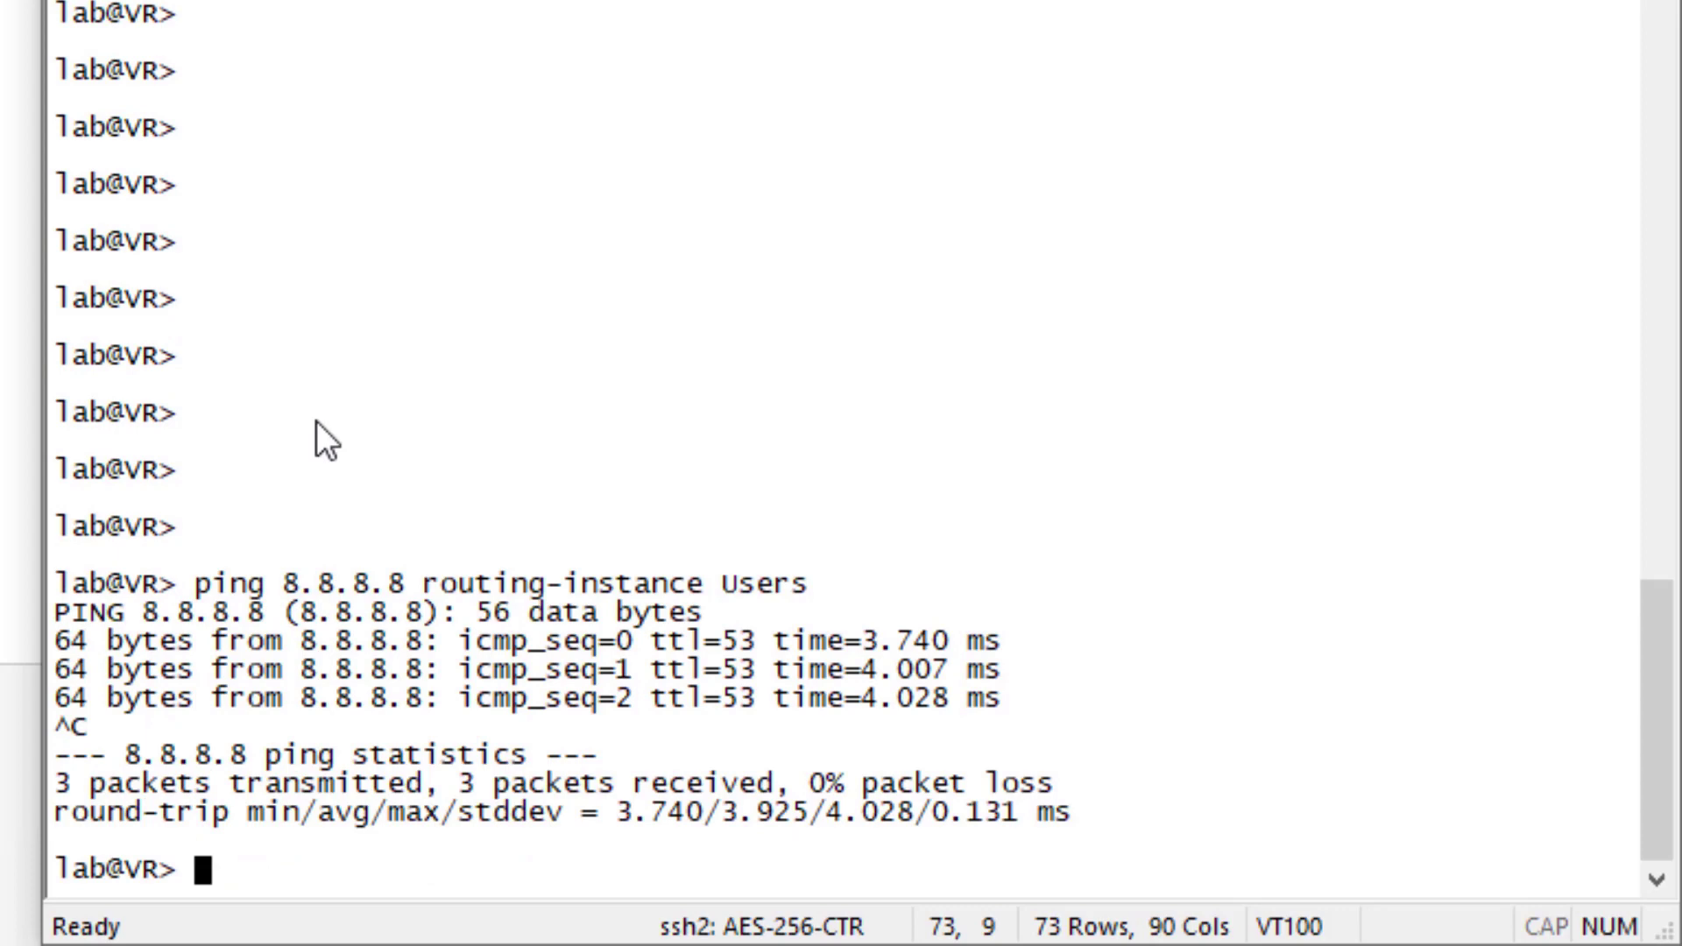
- Rerun the ping to 8.8.8.8 from routing-instance DMZ
key("Up")
key("BackSpace")
key("BackSpace")
key("BackSpace")
key("BackSpace")
key("BackSpace")
key("BackSpace")
type("DMZ")
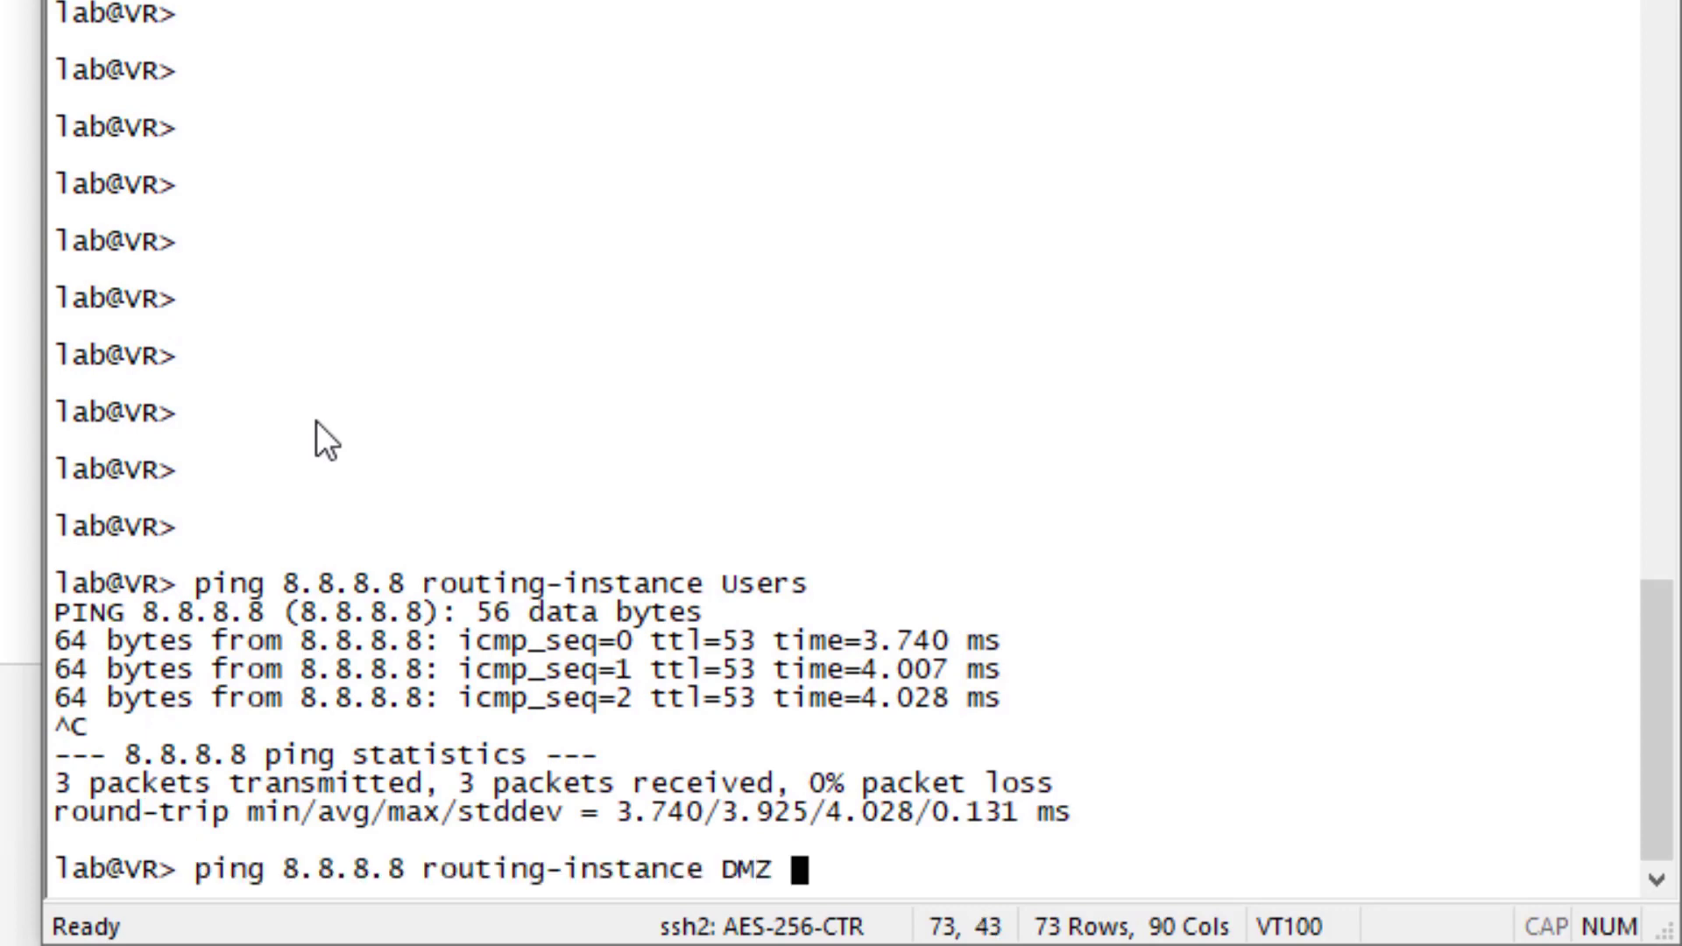
key("Return")
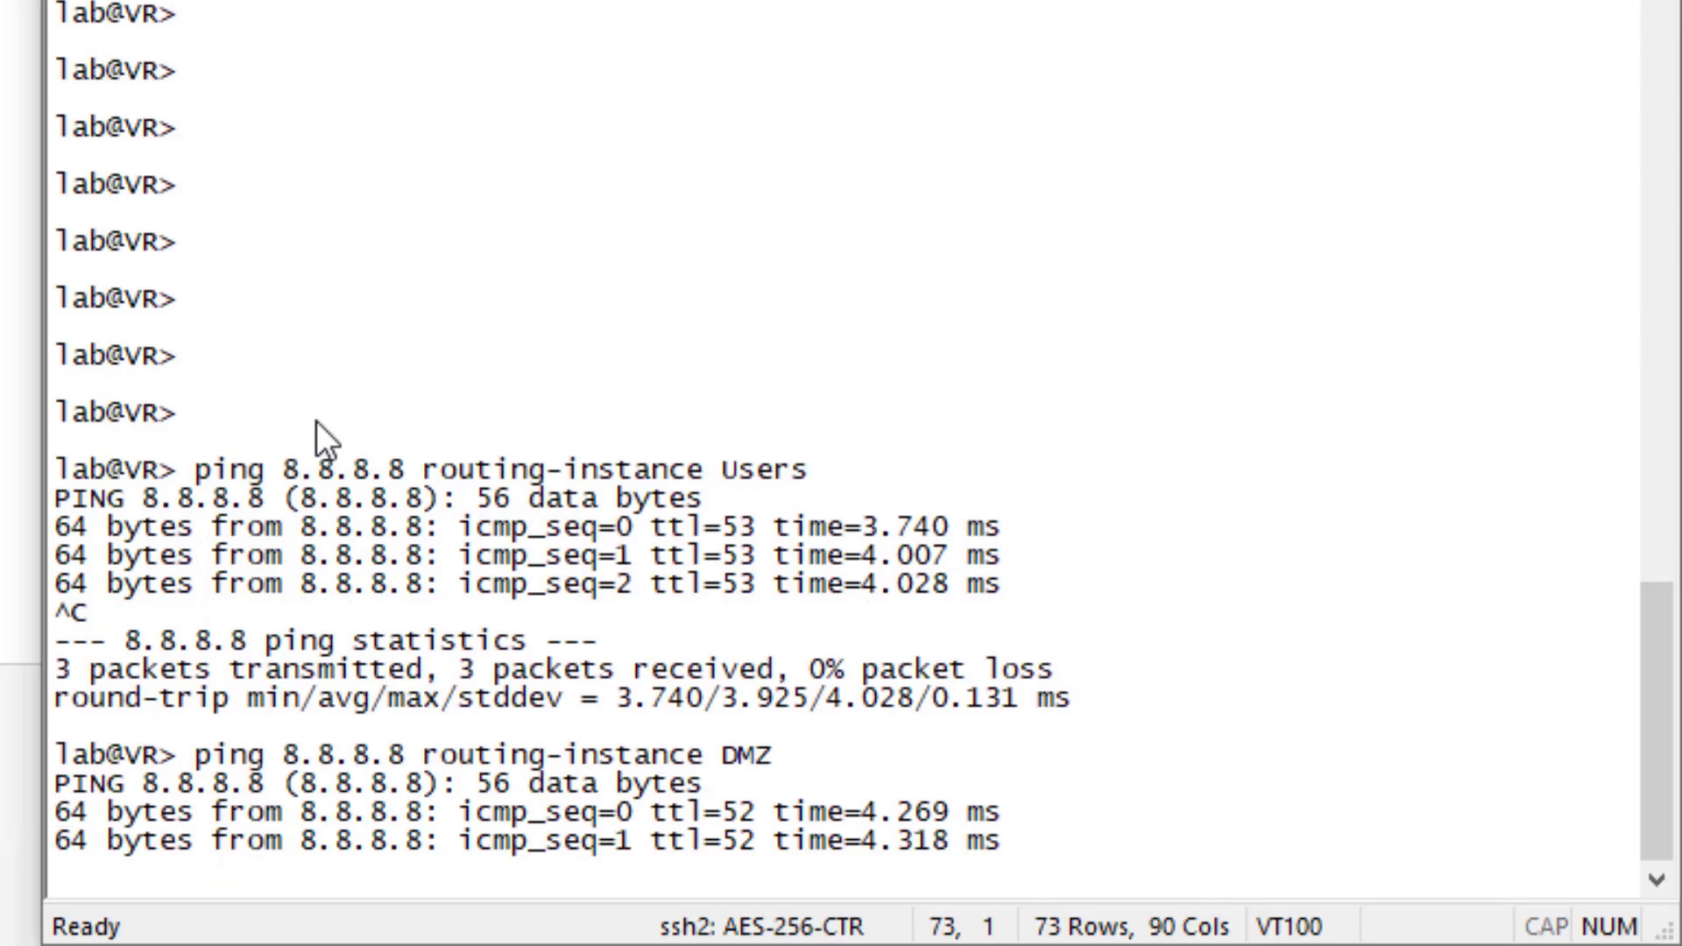